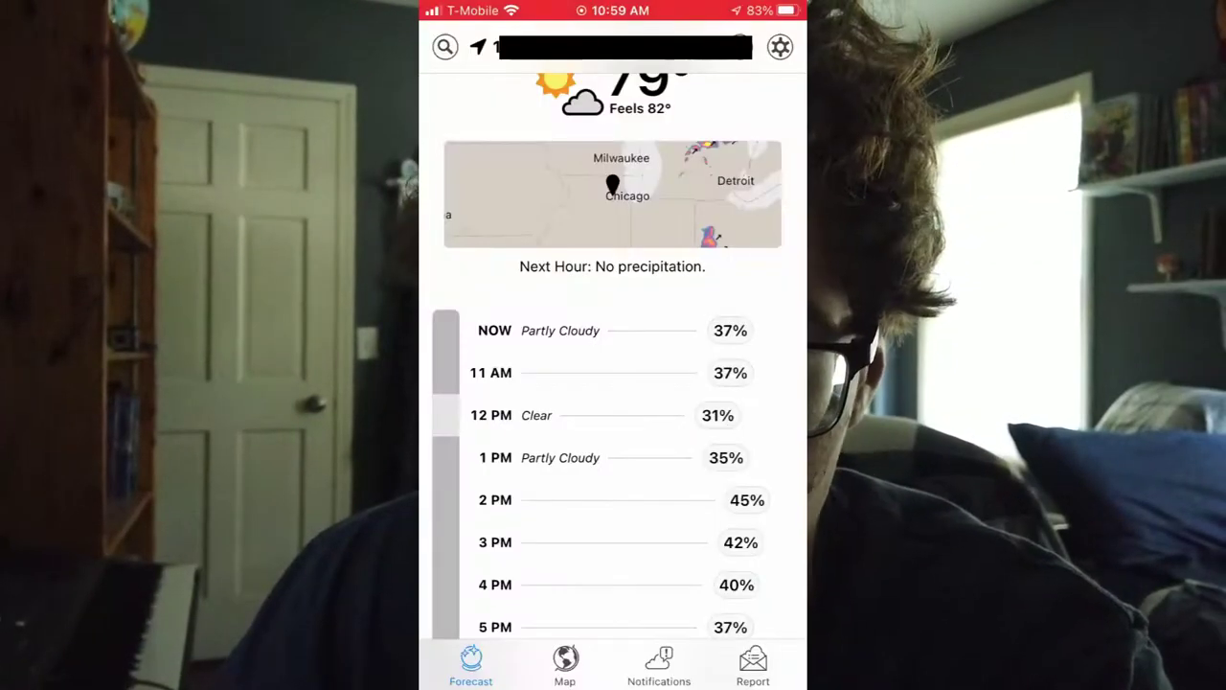
# Review tonight's hourly cloud cover in Dark Sky and bring up the wind (mph) forecast.
pyautogui.scroll(-10, 614, 431)
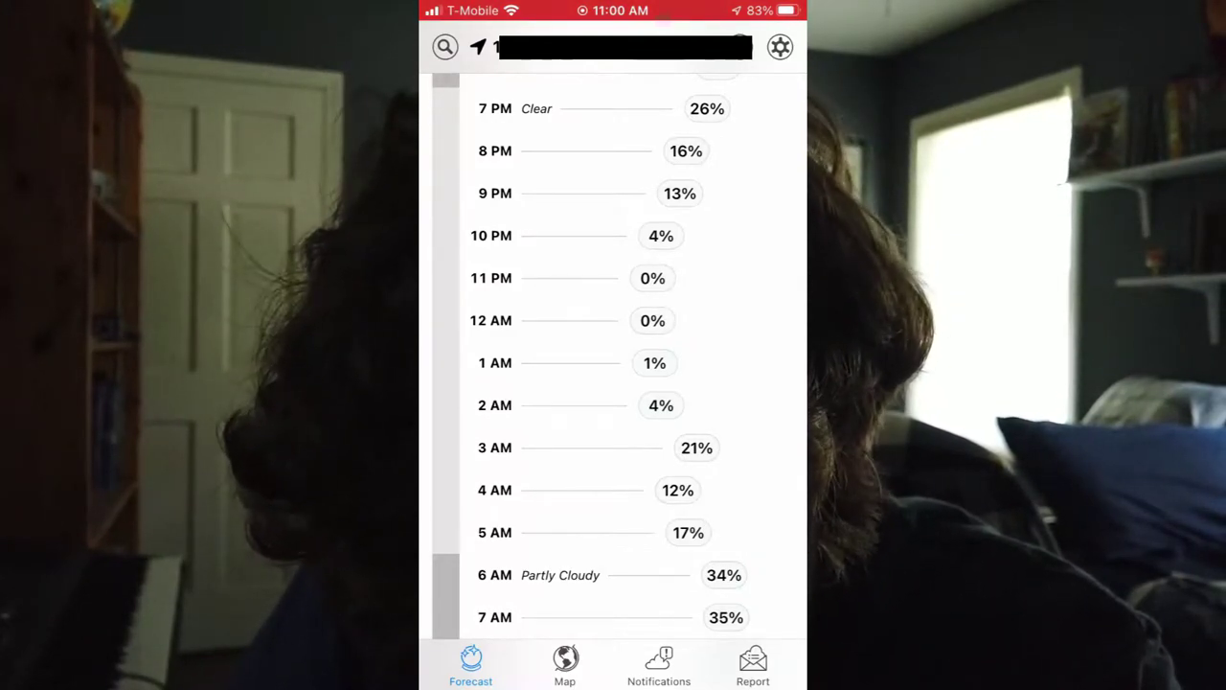
pyautogui.scroll(-2, 613, 360)
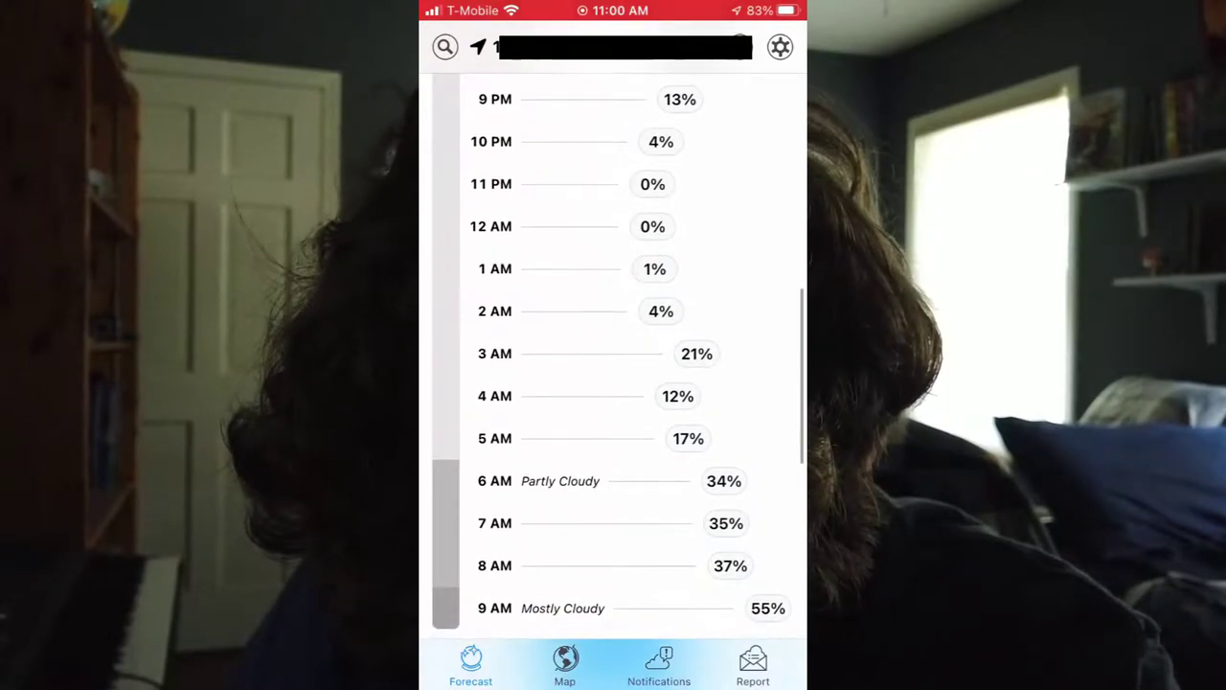
pyautogui.scroll(-3, 613, 359)
pyautogui.hscroll(-5, 614, 390)
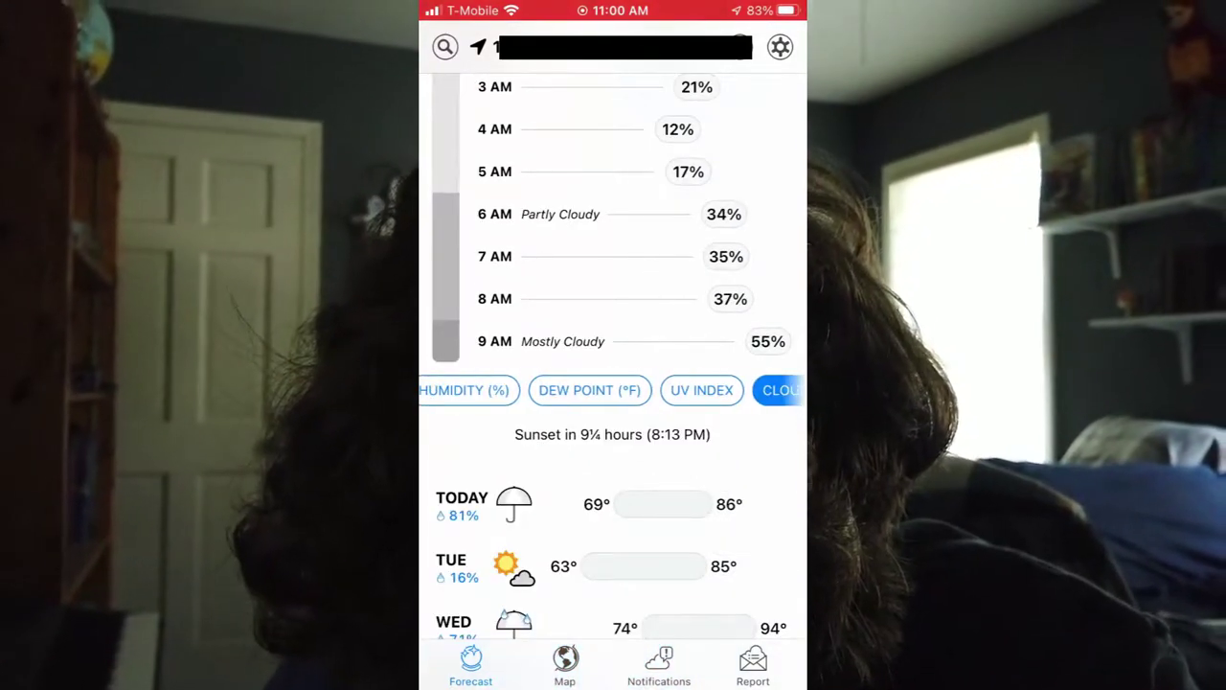
pyautogui.click(450, 390)
# Check the hourly wind speeds, then bring up the temperature (°F) forecast.
pyautogui.scroll(3, 613, 360)
pyautogui.scroll(3, 613, 360)
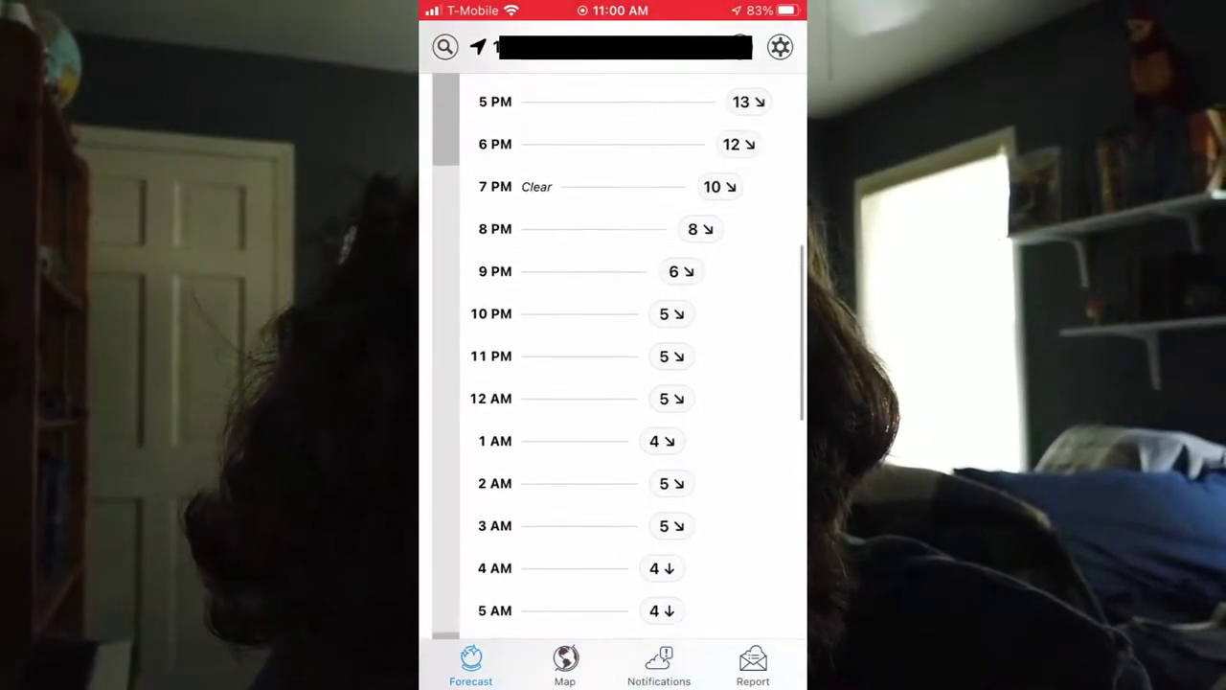
pyautogui.scroll(-1, 613, 359)
pyautogui.scroll(-1, 613, 359)
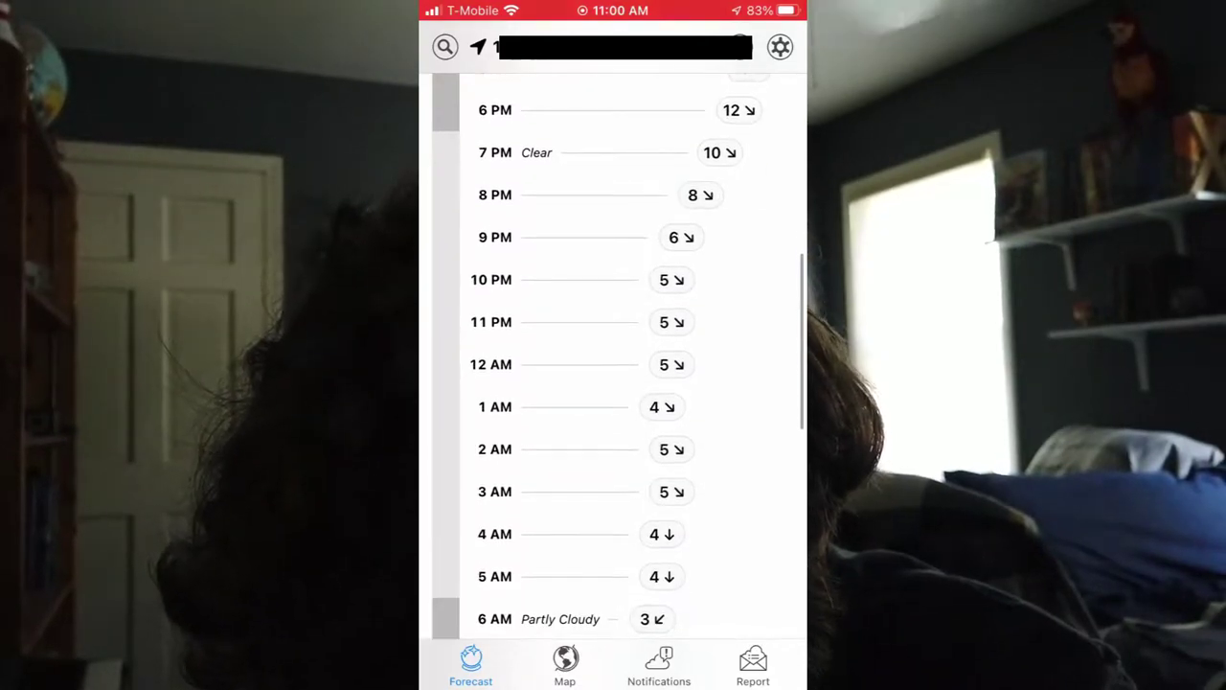
pyautogui.scroll(-3, 613, 360)
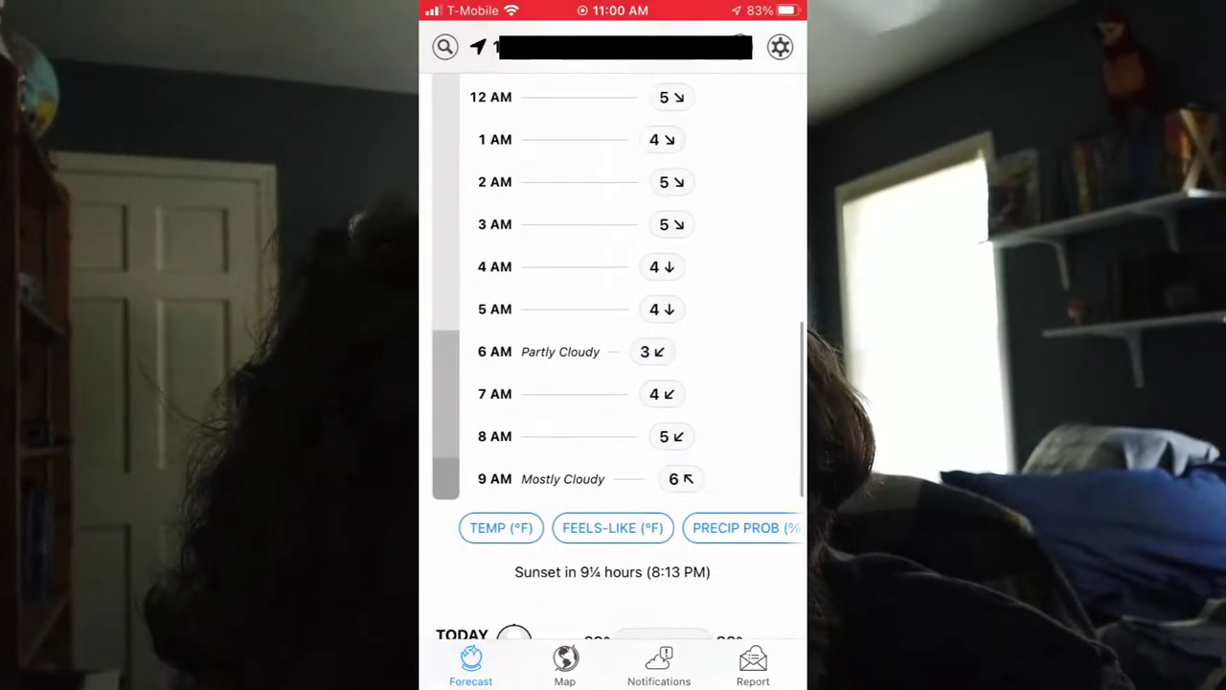
pyautogui.click(482, 526)
# Review the hourly temperature forecast and swipe over to the Apple Weather forecast.
pyautogui.scroll(3, 613, 360)
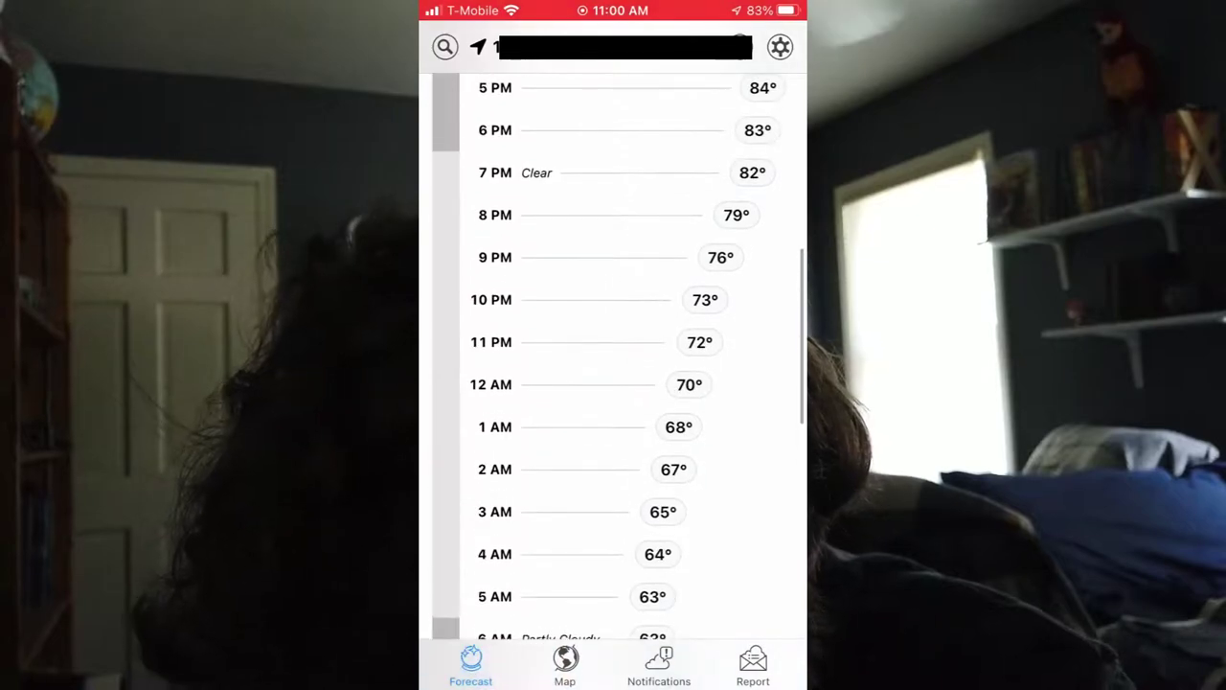
pyautogui.scroll(-5, 613, 359)
pyautogui.hscroll(3, 613, 468)
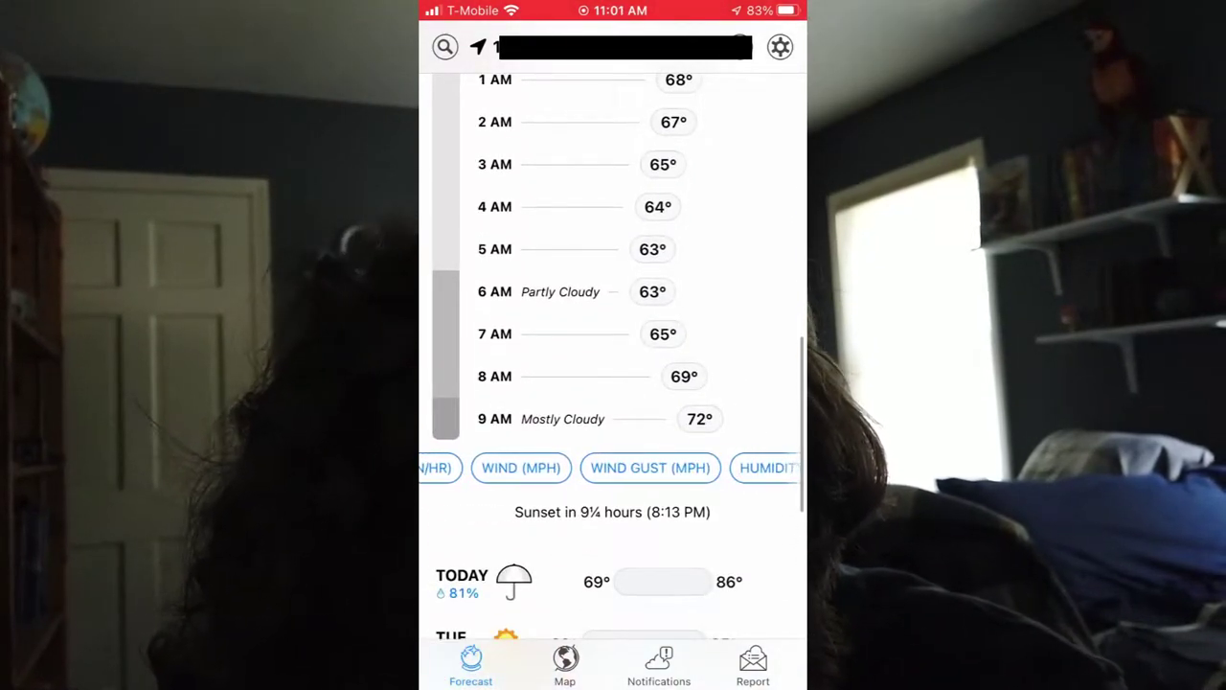
pyautogui.scroll(5, 613, 359)
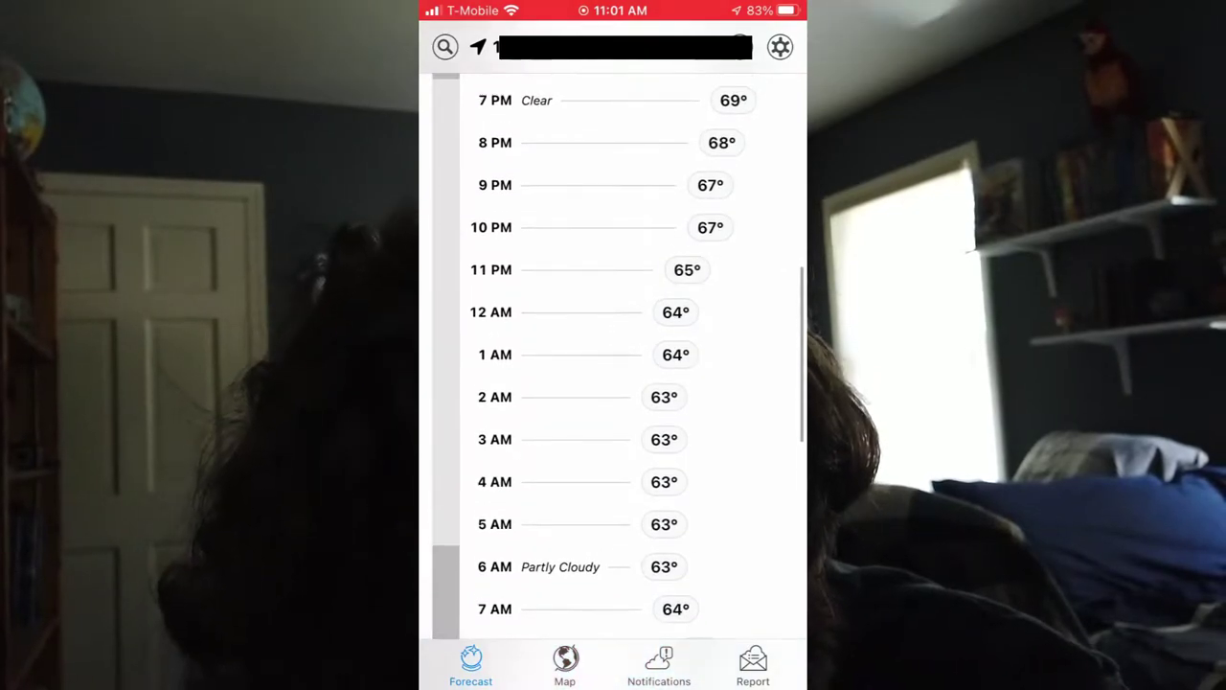
pyautogui.scroll(-1, 613, 359)
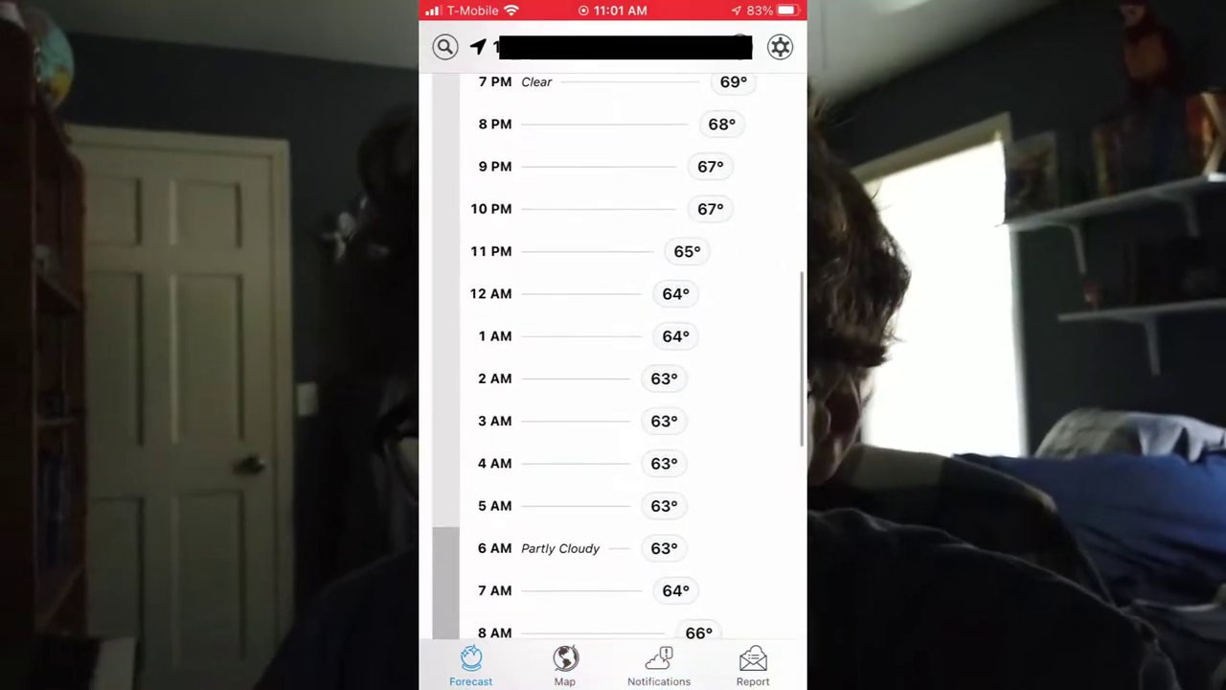
pyautogui.scroll(-1, 614, 359)
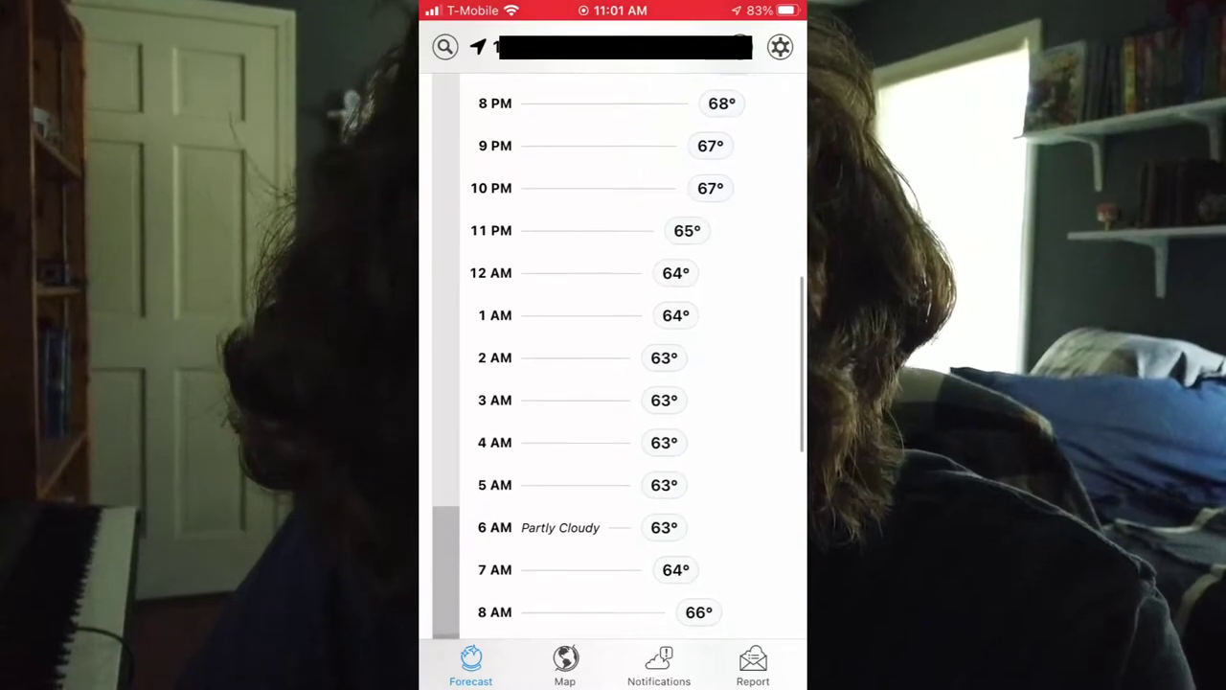
pyautogui.scroll(10, 613, 359)
pyautogui.scroll(-3, 613, 359)
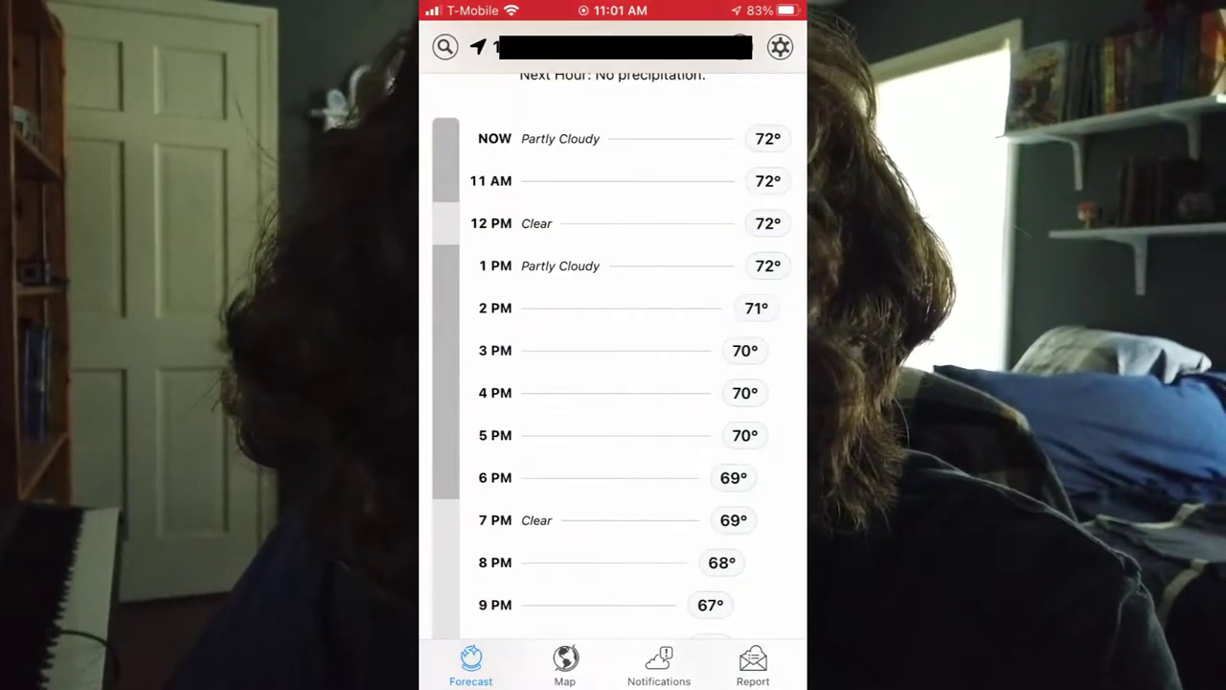
pyautogui.scroll(-4, 614, 360)
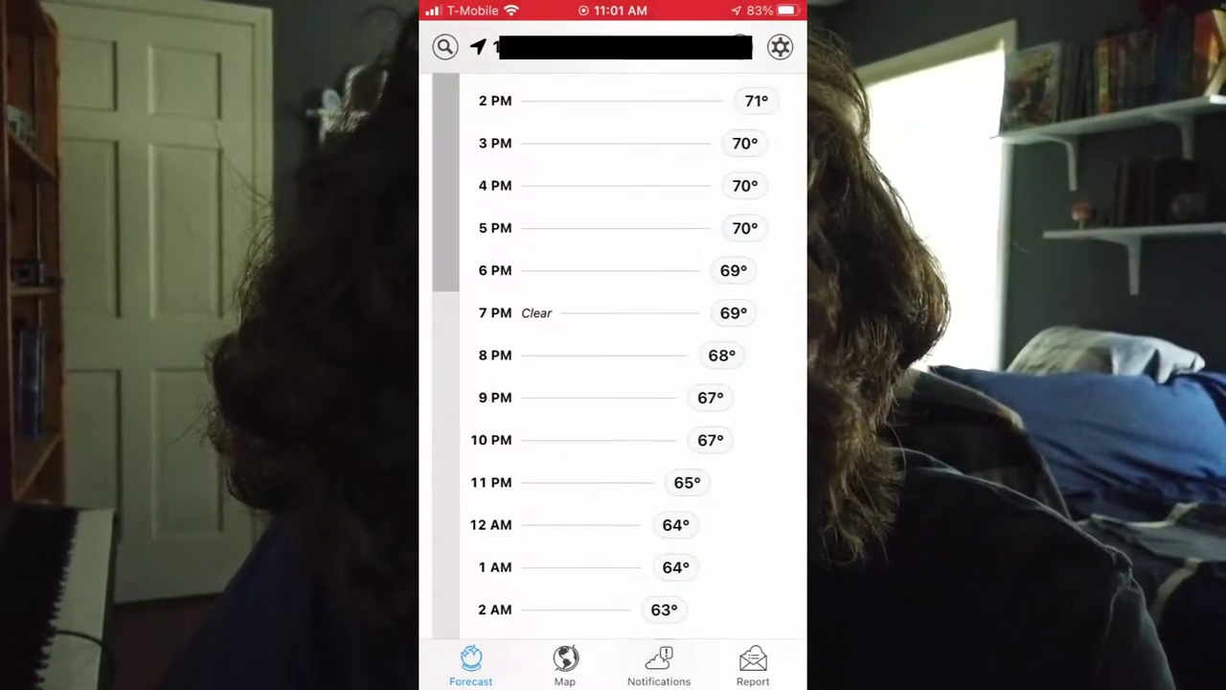
pyautogui.moveTo(498, 682); pyautogui.dragTo(766, 682)
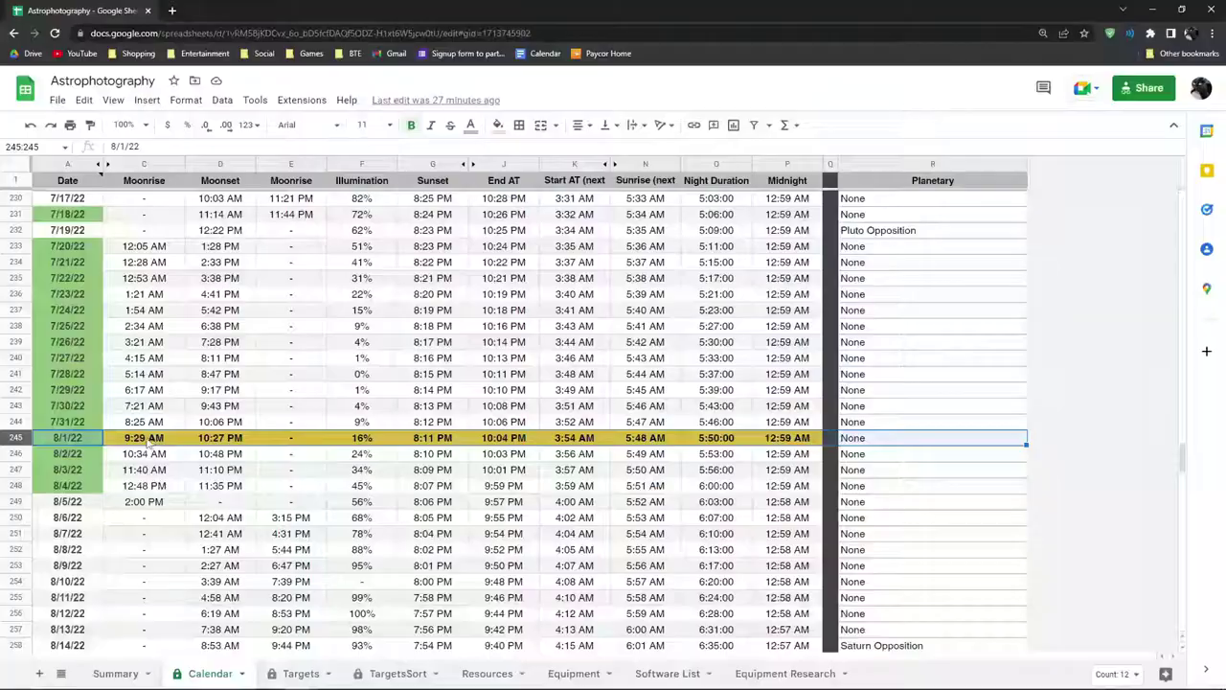
# Check the 8/1/22 moonset and night duration, then open the Iris Nebula's Wikipedia page from TargetsSort.
pyautogui.click(204, 444)
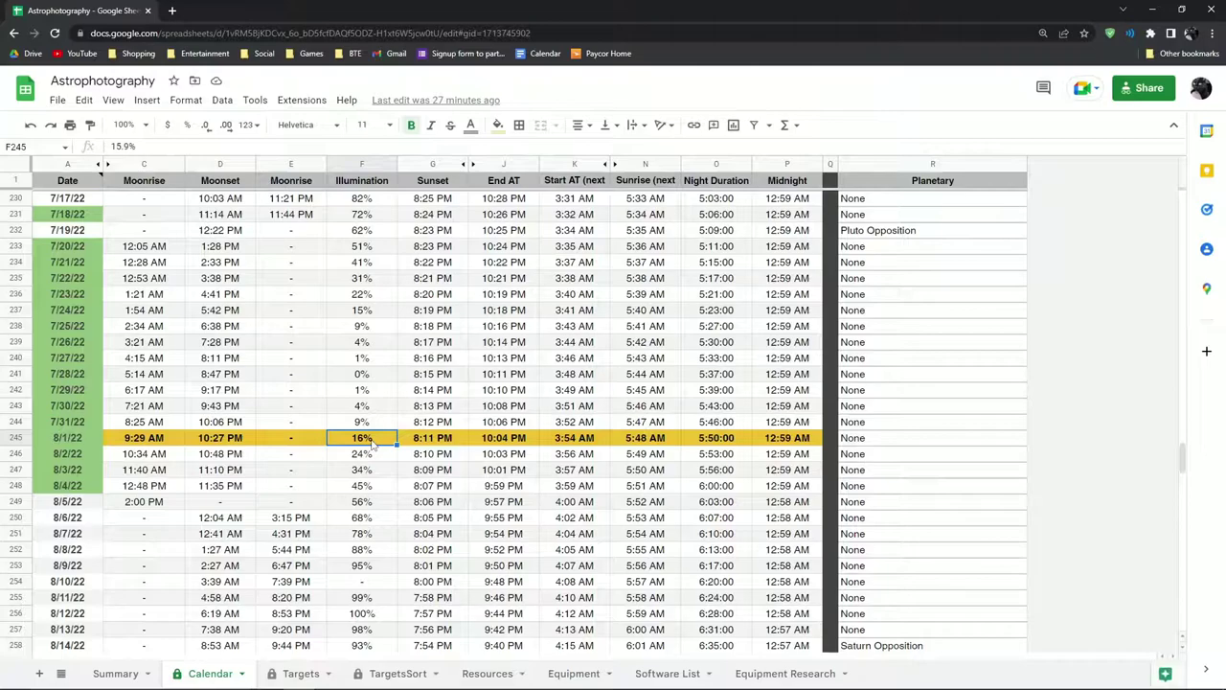
pyautogui.press('Right')
pyautogui.press('Right')
pyautogui.press('Right')
pyautogui.press('Right')
pyautogui.press('Right')
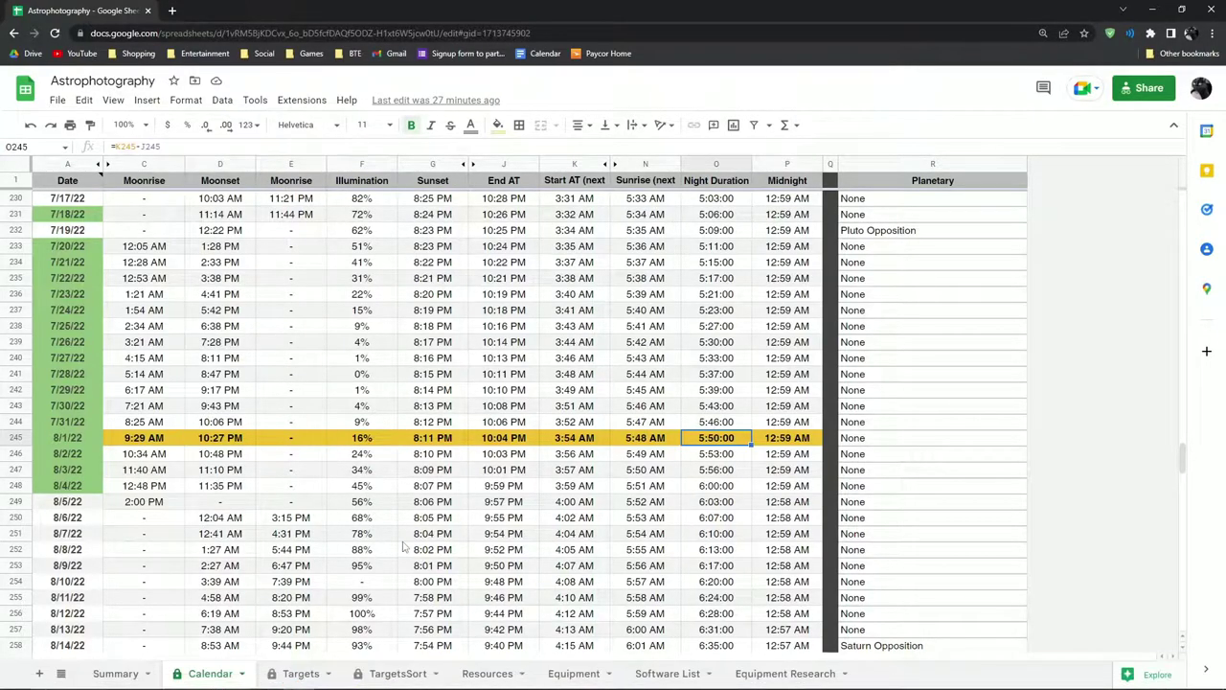
pyautogui.click(373, 674)
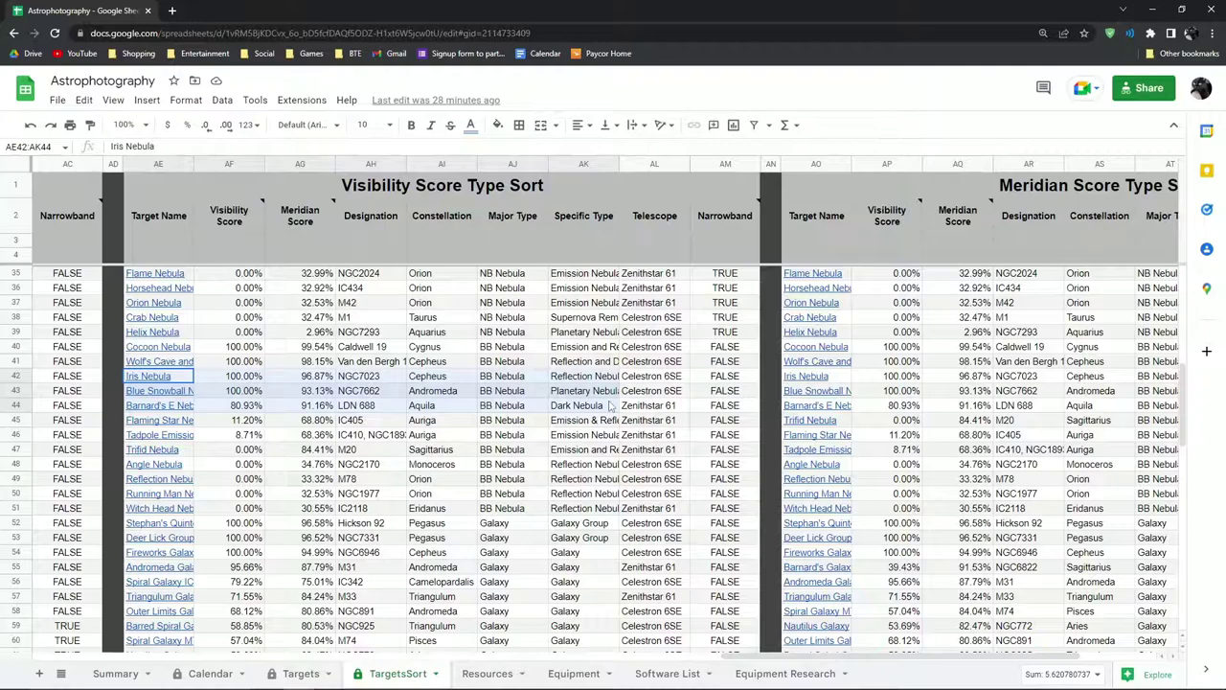
pyautogui.click(163, 391)
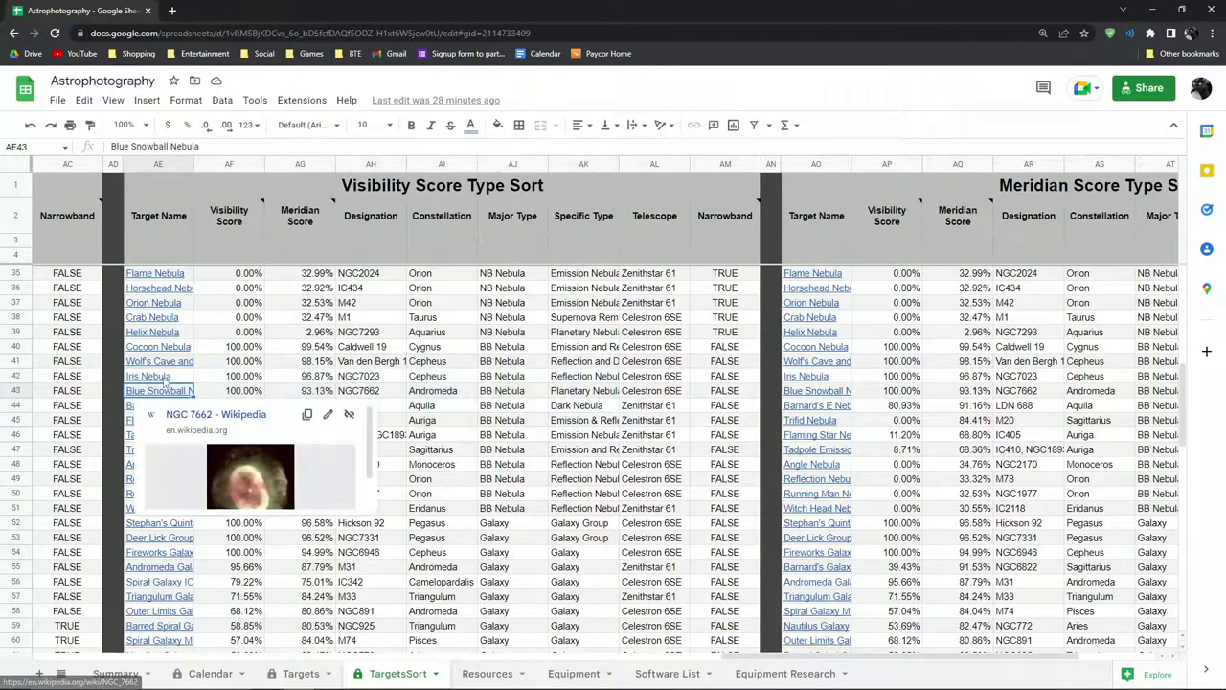
pyautogui.click(163, 375)
pyautogui.click(196, 404)
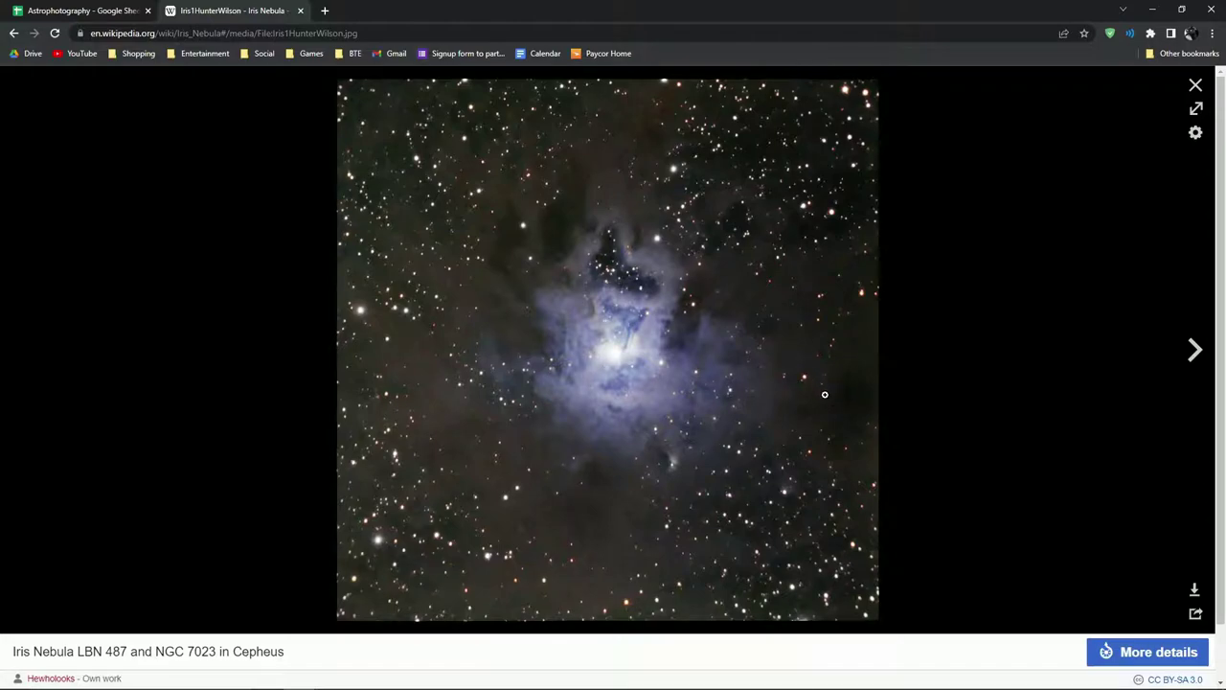
# In Stellarium, set the time to 22:00 and frame the Iris Nebula with the Celestron 6SE ocular.
pyautogui.hotkey('alt', 'Tab')
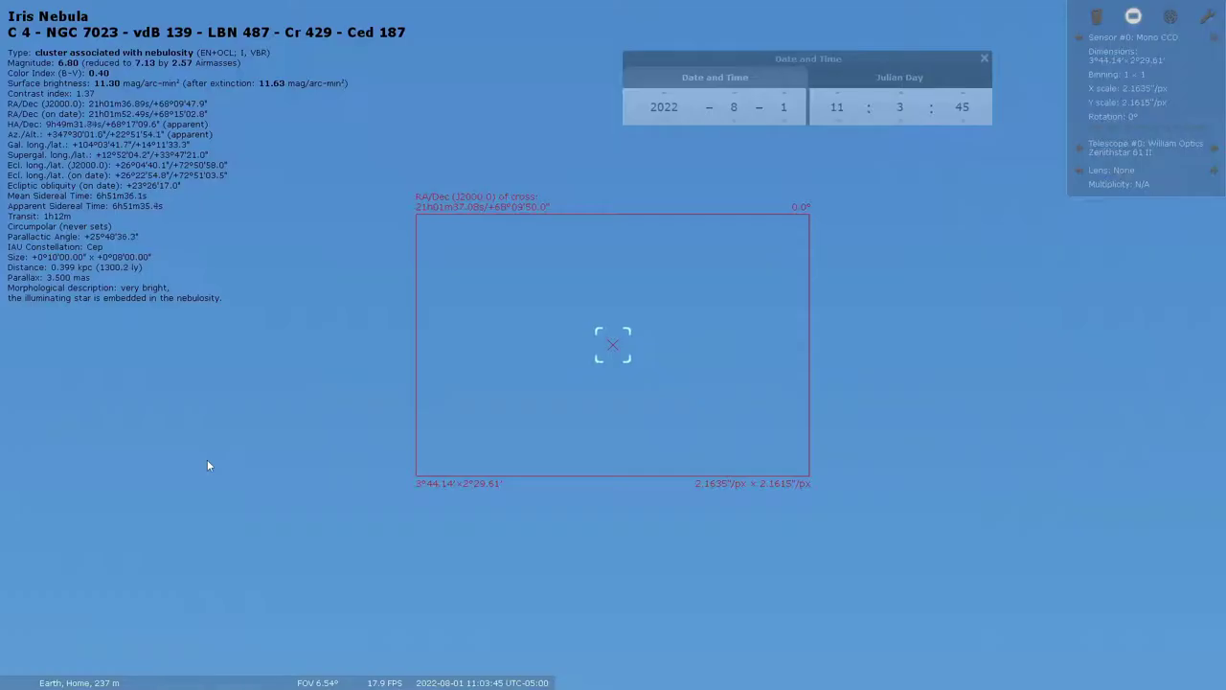
pyautogui.click(15, 510)
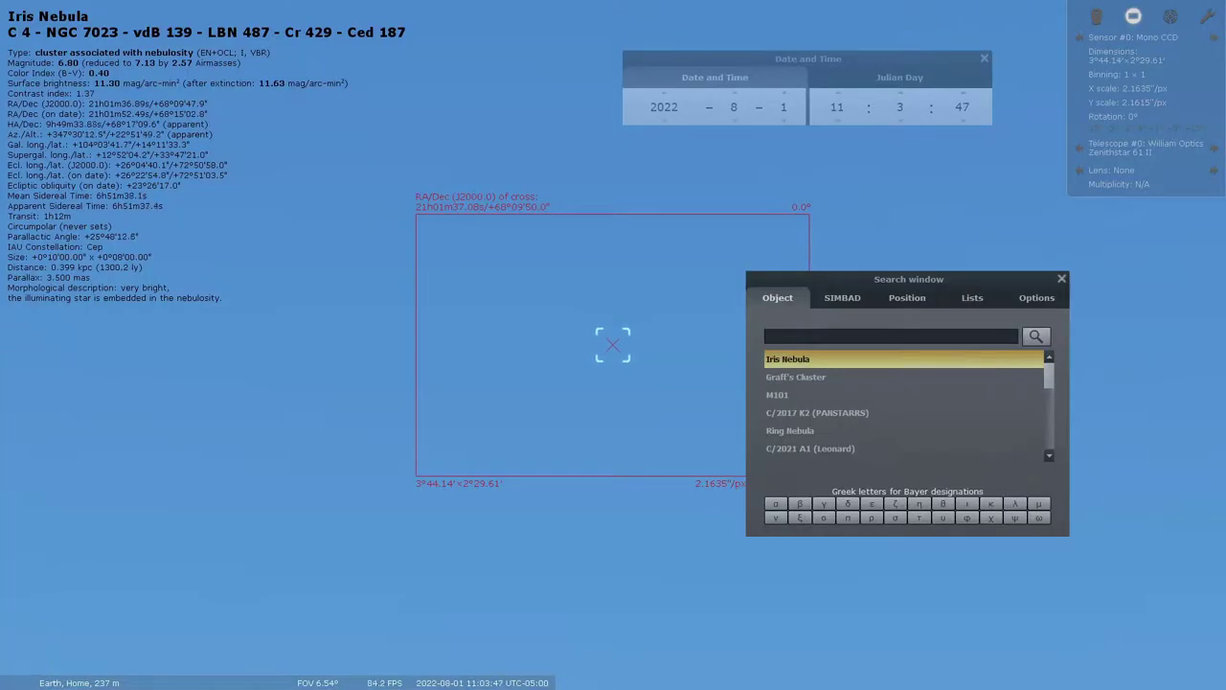
pyautogui.press('Escape')
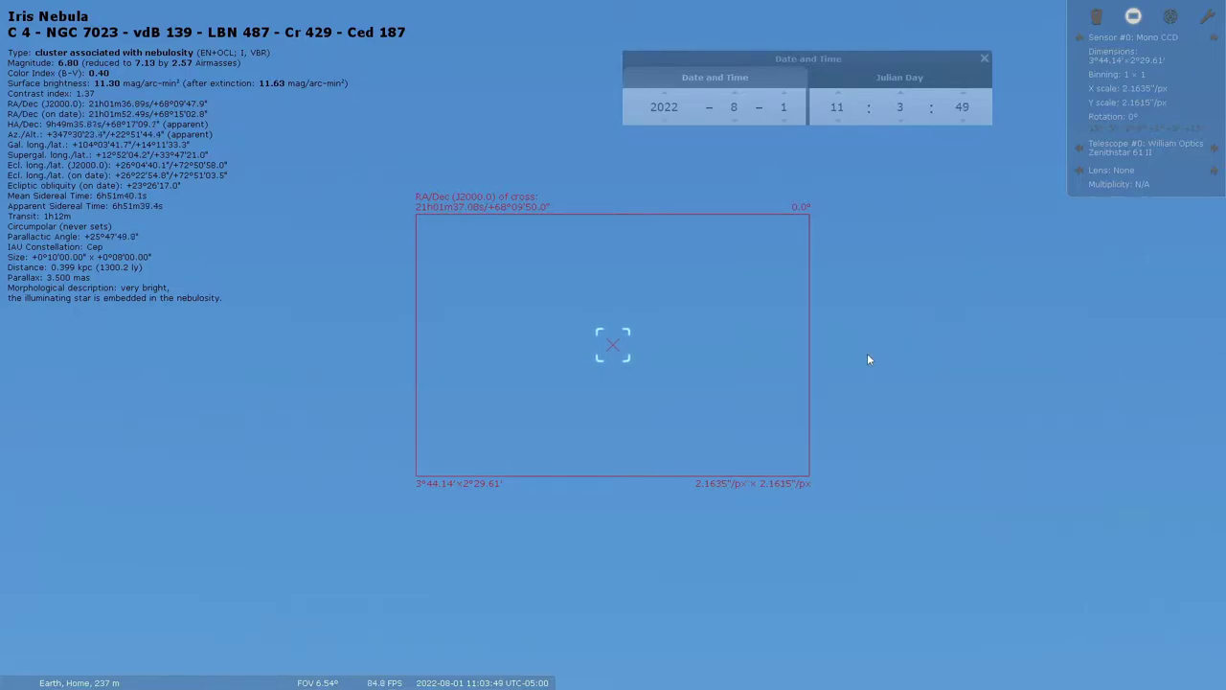
pyautogui.scroll(6, 837, 107)
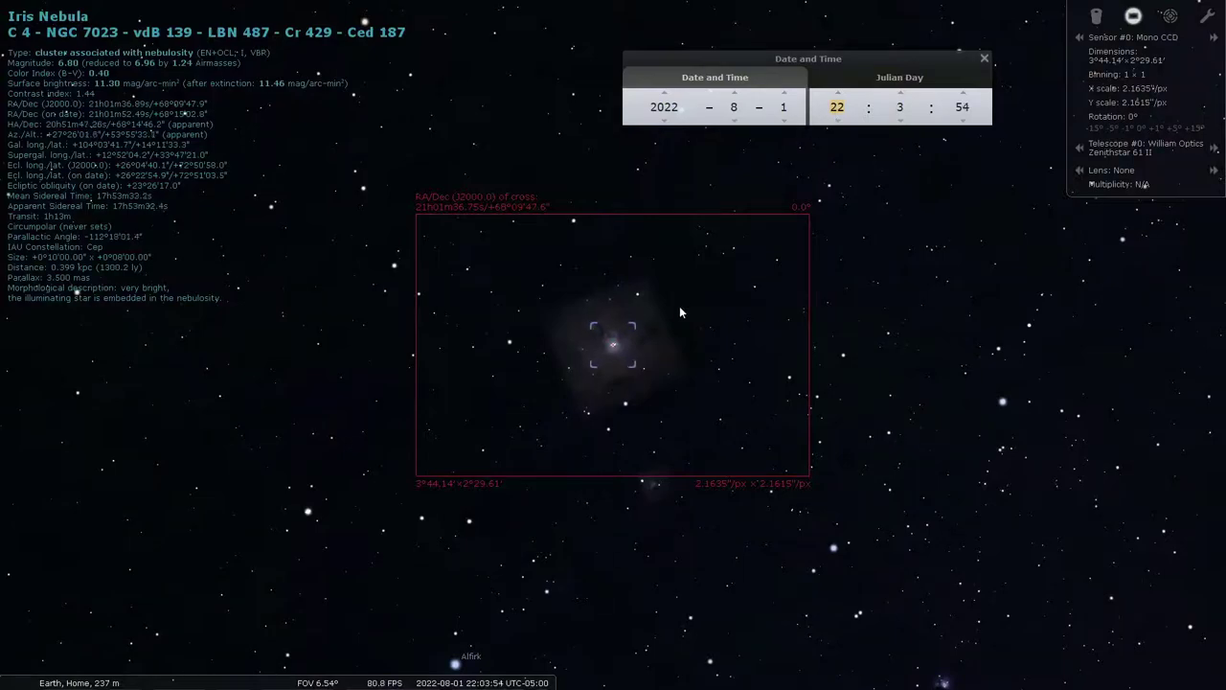
pyautogui.scroll(3, 680, 306)
pyautogui.click(1213, 149)
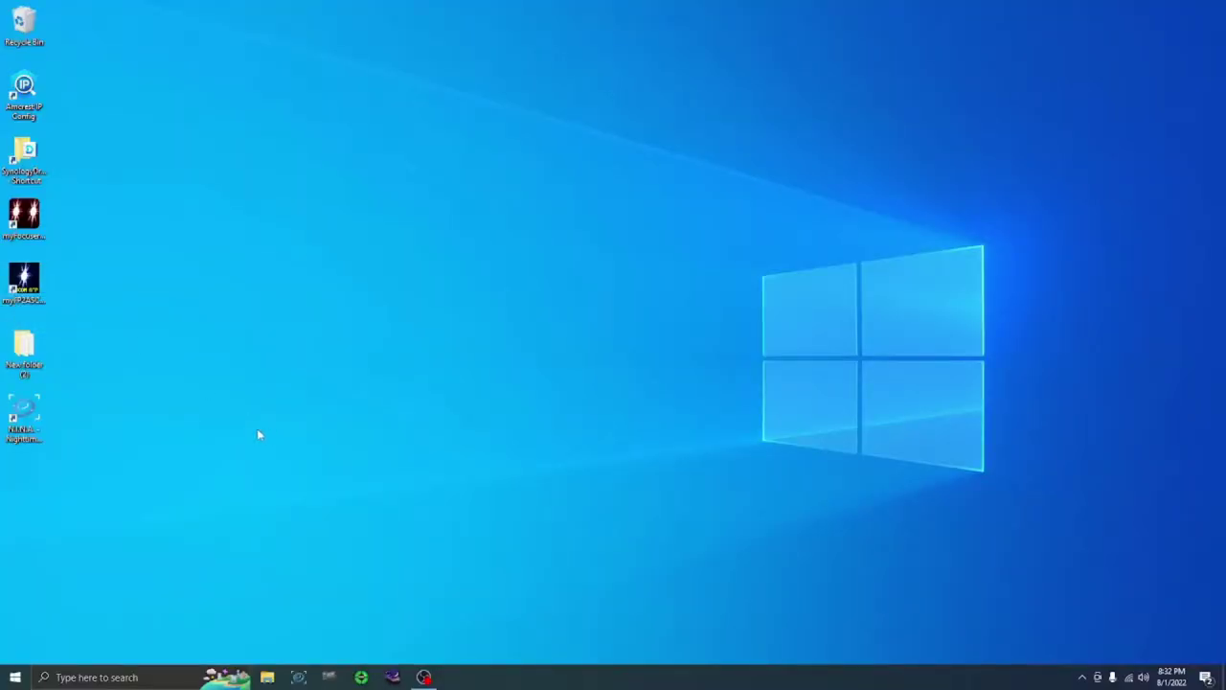
# Launch PoleMaster from the Windows taskbar.
pyautogui.click(299, 678)
pyautogui.rightClick(301, 677)
# Open PoleMaster maximized, connect to the polar-alignment camera, then minimize it.
pyautogui.click(411, 402)
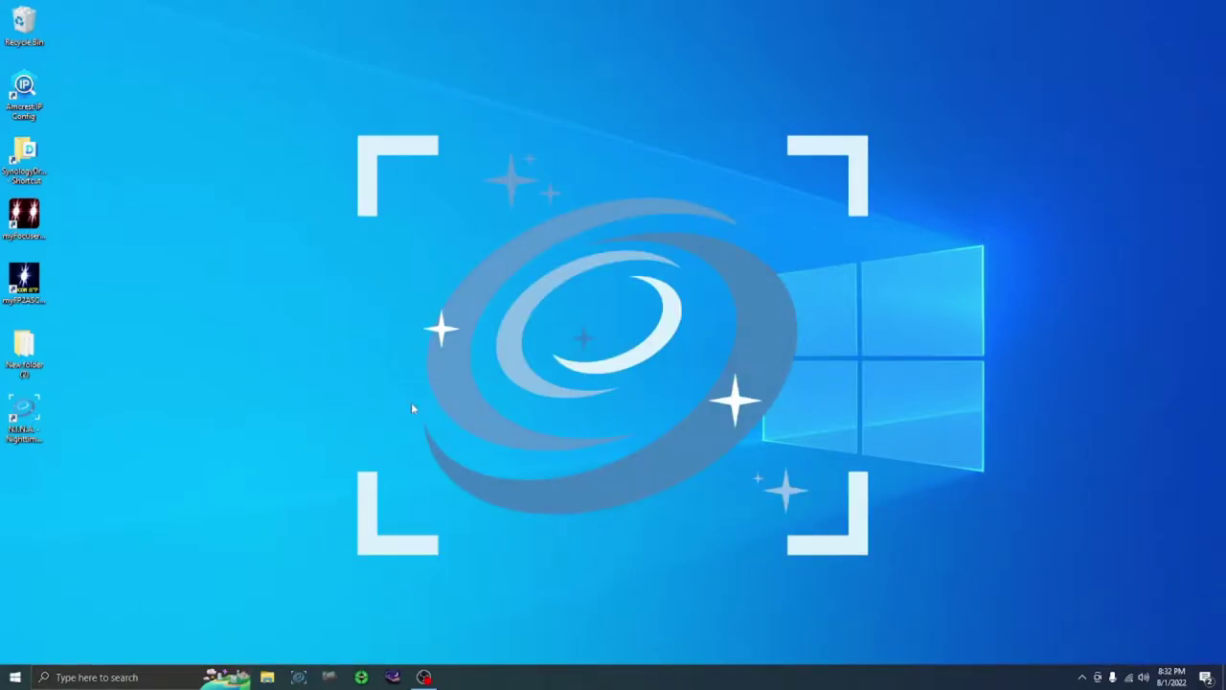
pyautogui.click(328, 679)
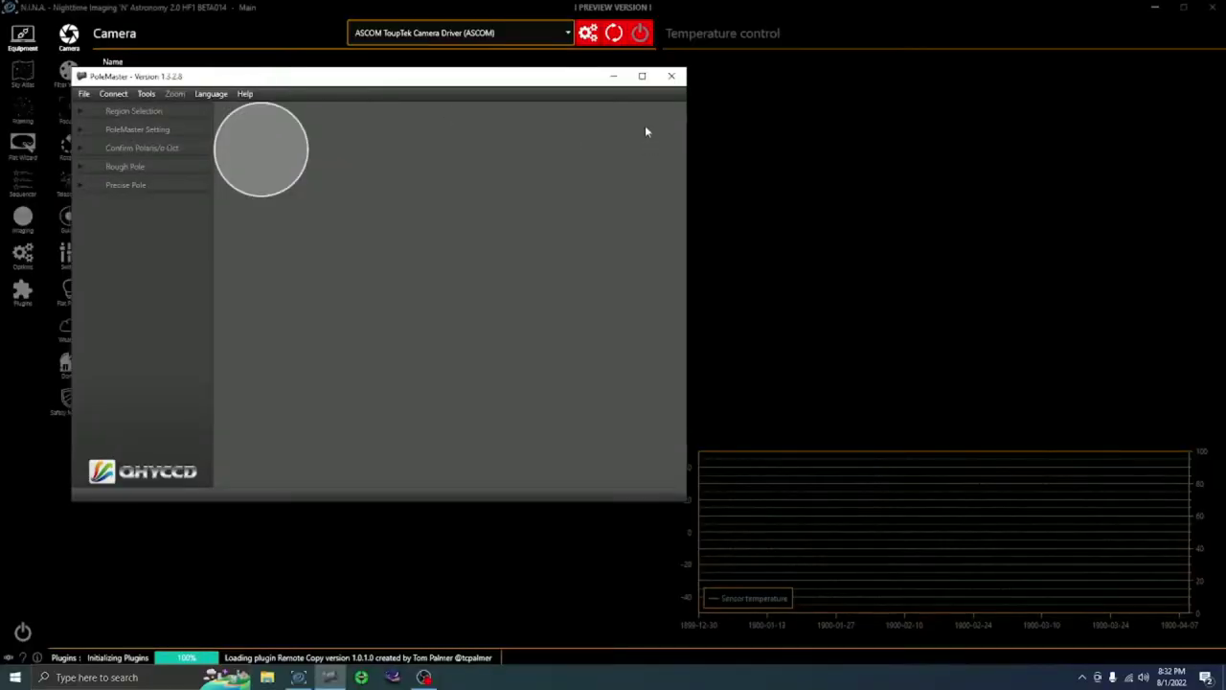
pyautogui.click(642, 75)
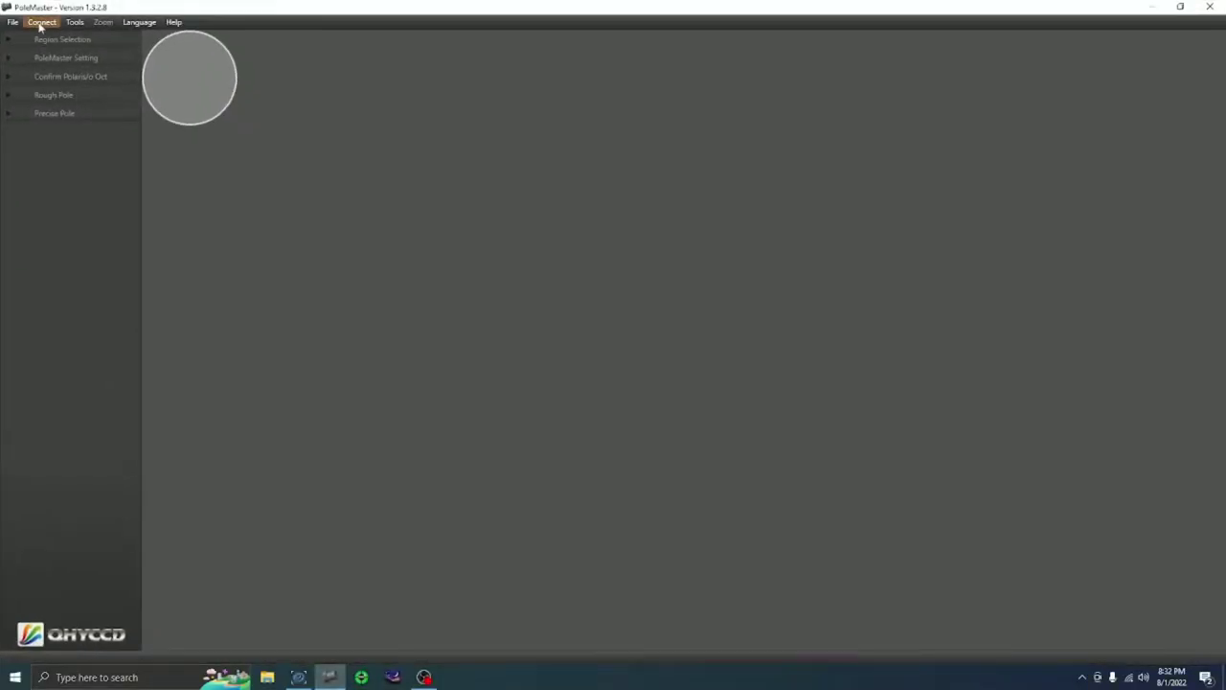
pyautogui.click(41, 25)
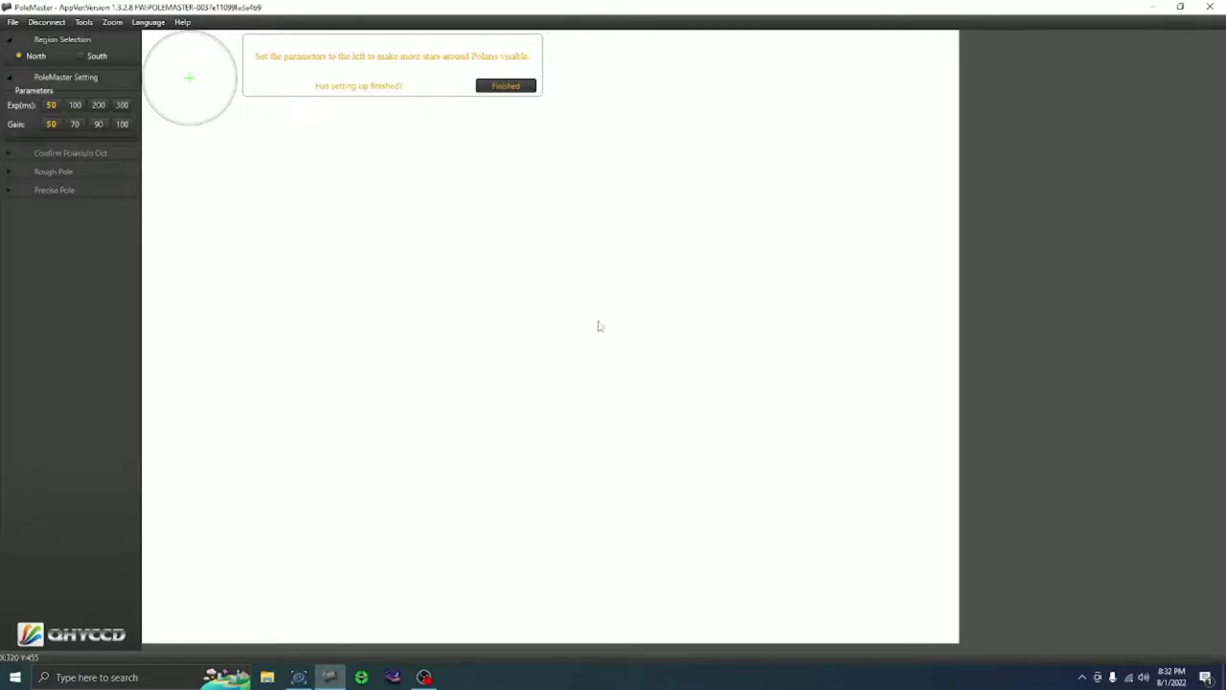
pyautogui.click(1159, 6)
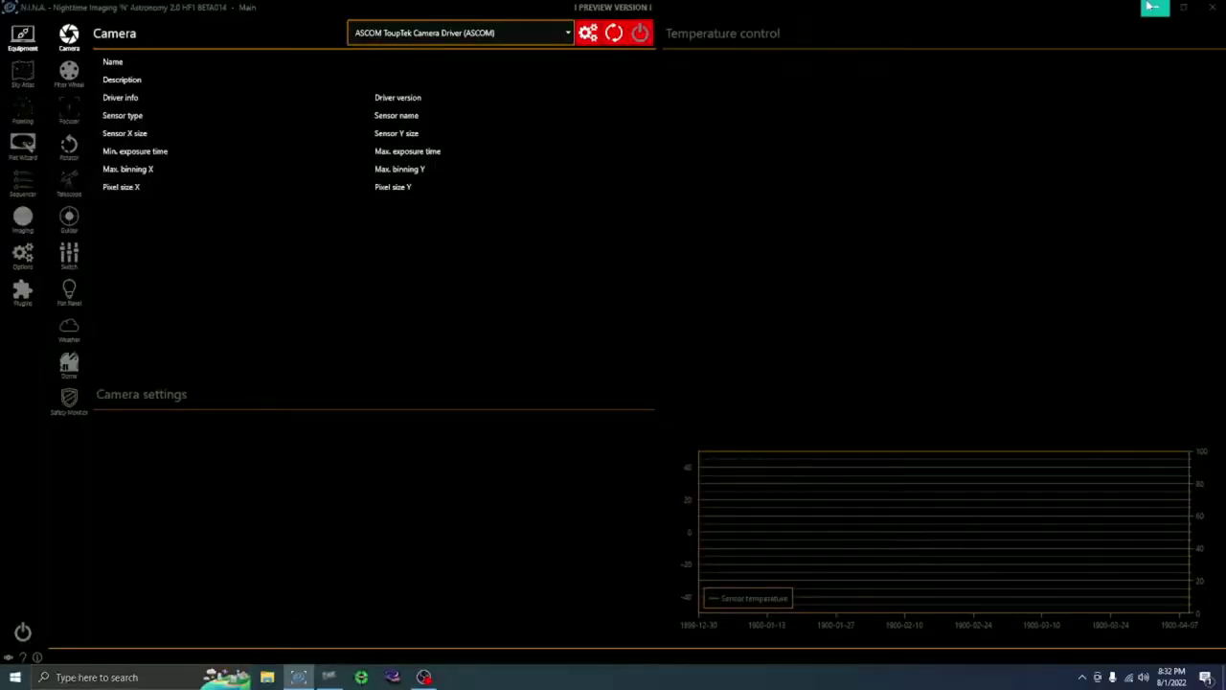
# Connect the imaging camera, filter wheel and focuser in N.I.N.A.'s Equipment tabs.
pyautogui.click(640, 36)
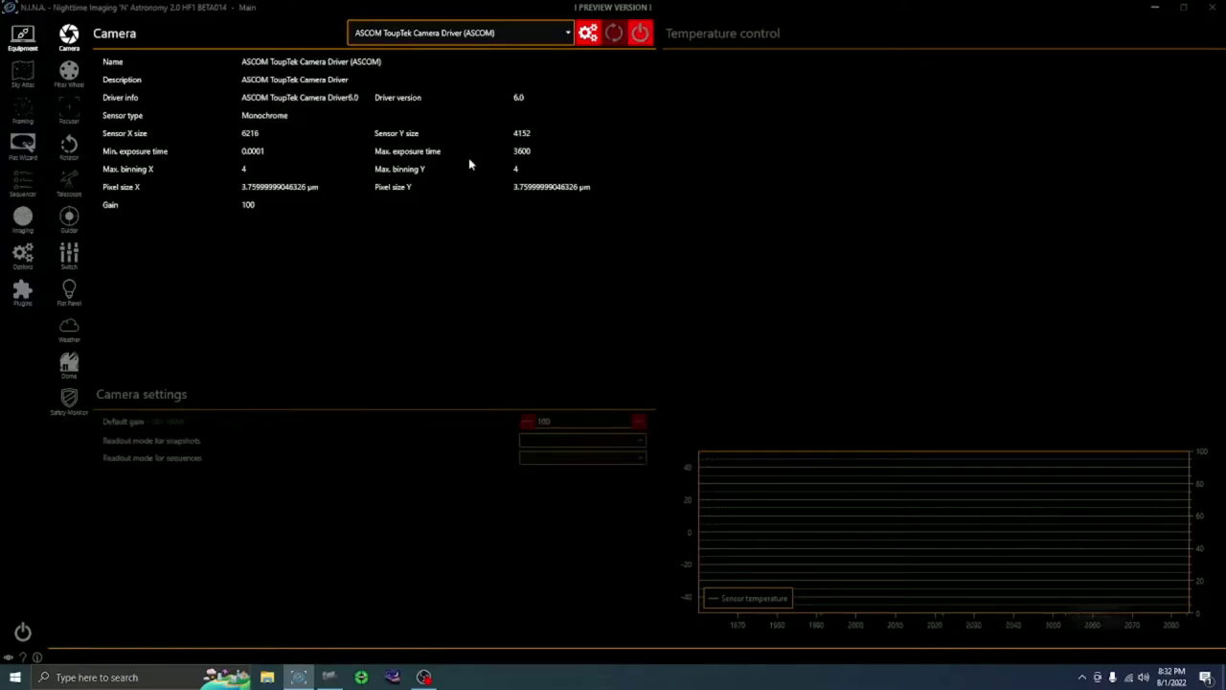
pyautogui.click(69, 72)
pyautogui.click(640, 33)
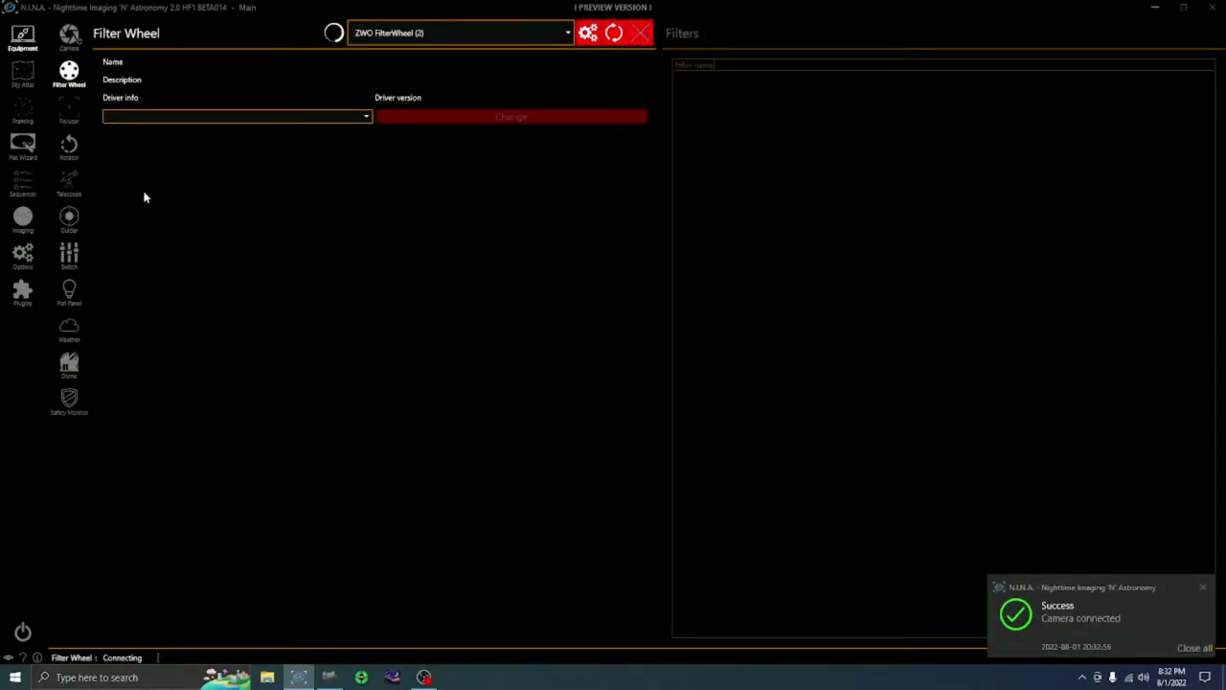
pyautogui.click(69, 110)
pyautogui.click(640, 36)
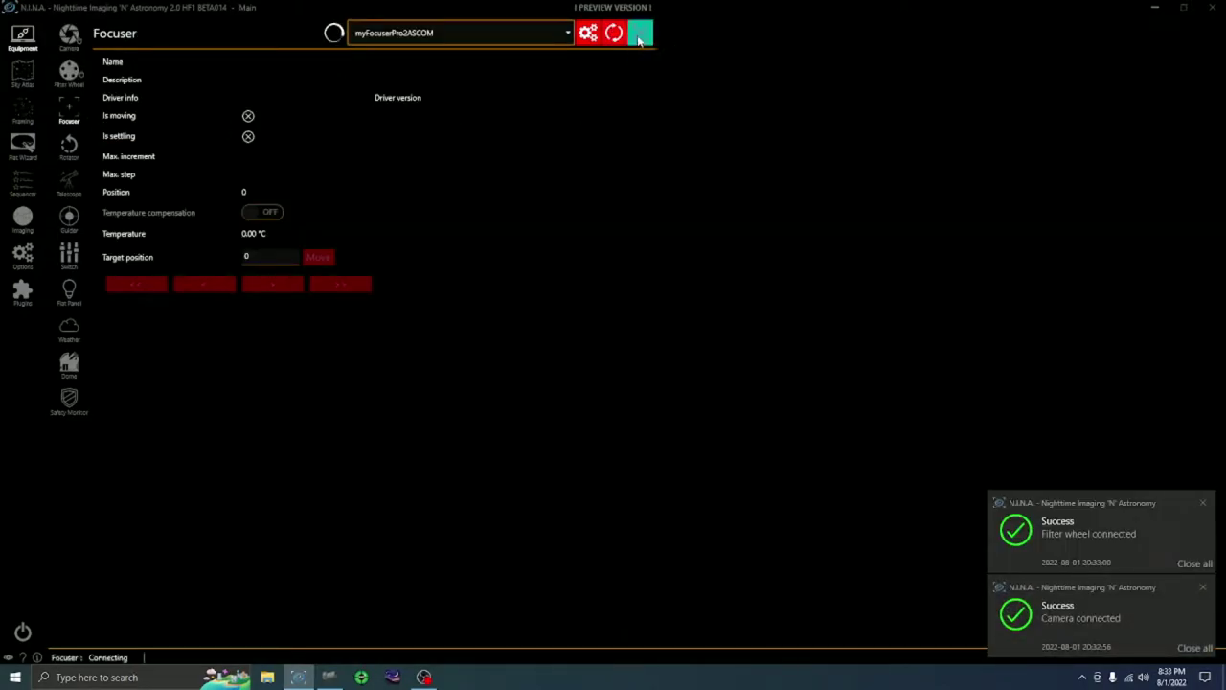
# Connect the telescope mount and move its control window higher up.
pyautogui.click(68, 183)
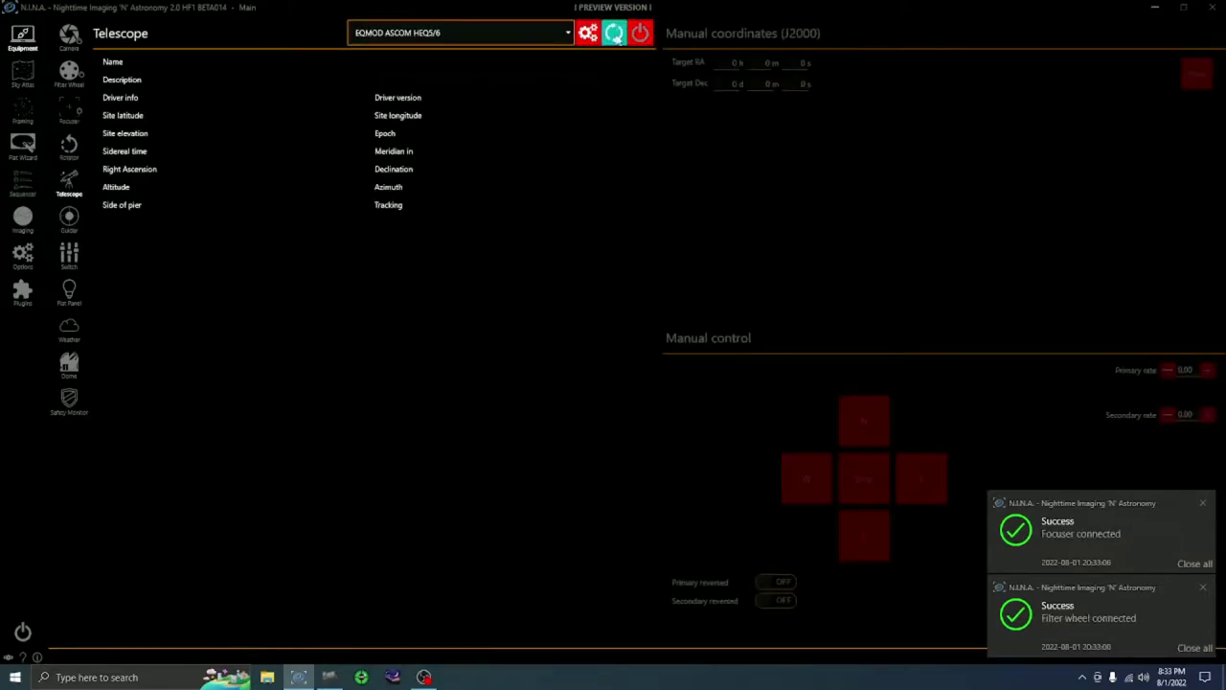
pyautogui.click(639, 35)
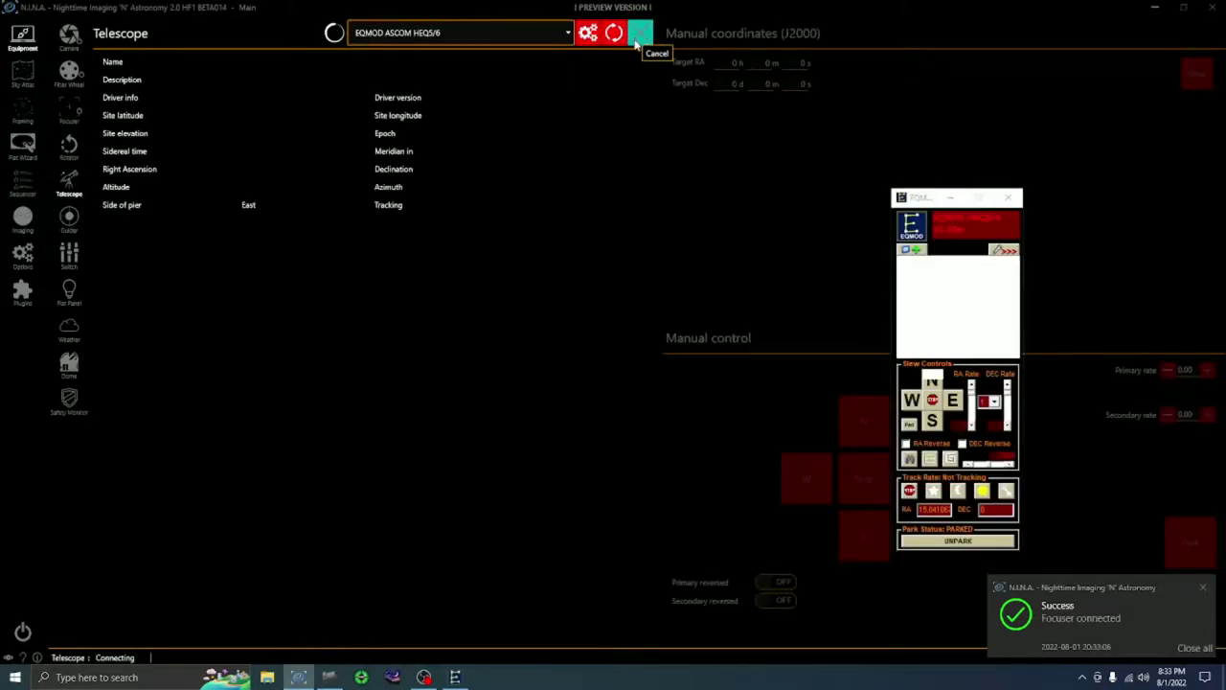
pyautogui.moveTo(931, 191); pyautogui.dragTo(969, 106)
pyautogui.click(68, 292)
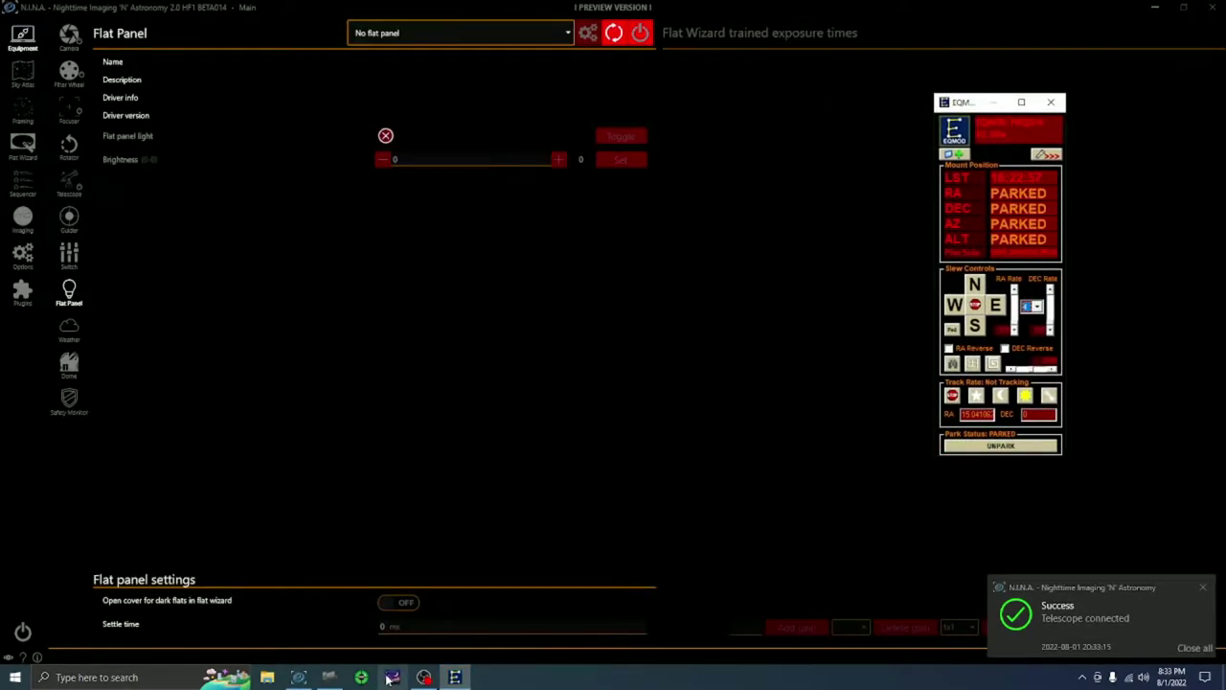
pyautogui.click(392, 678)
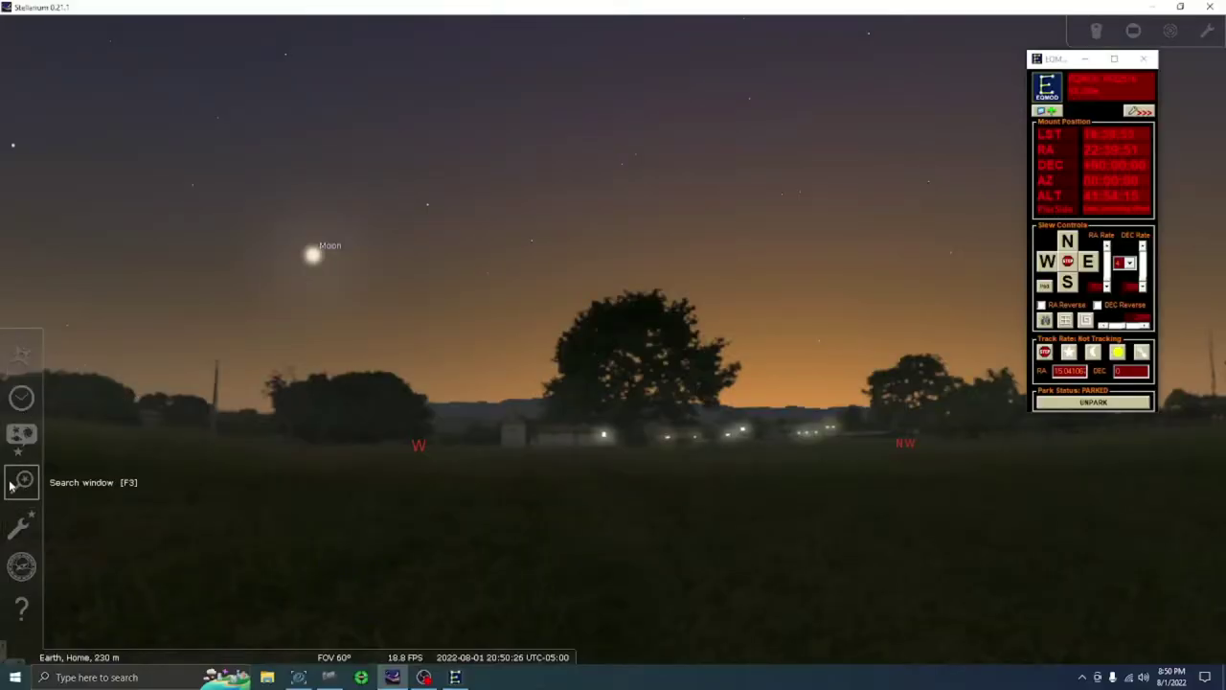
# Search Stellarium for 'iris' and centre the Iris Nebula, zoomed in with the CCD sensor frame.
pyautogui.click(11, 486)
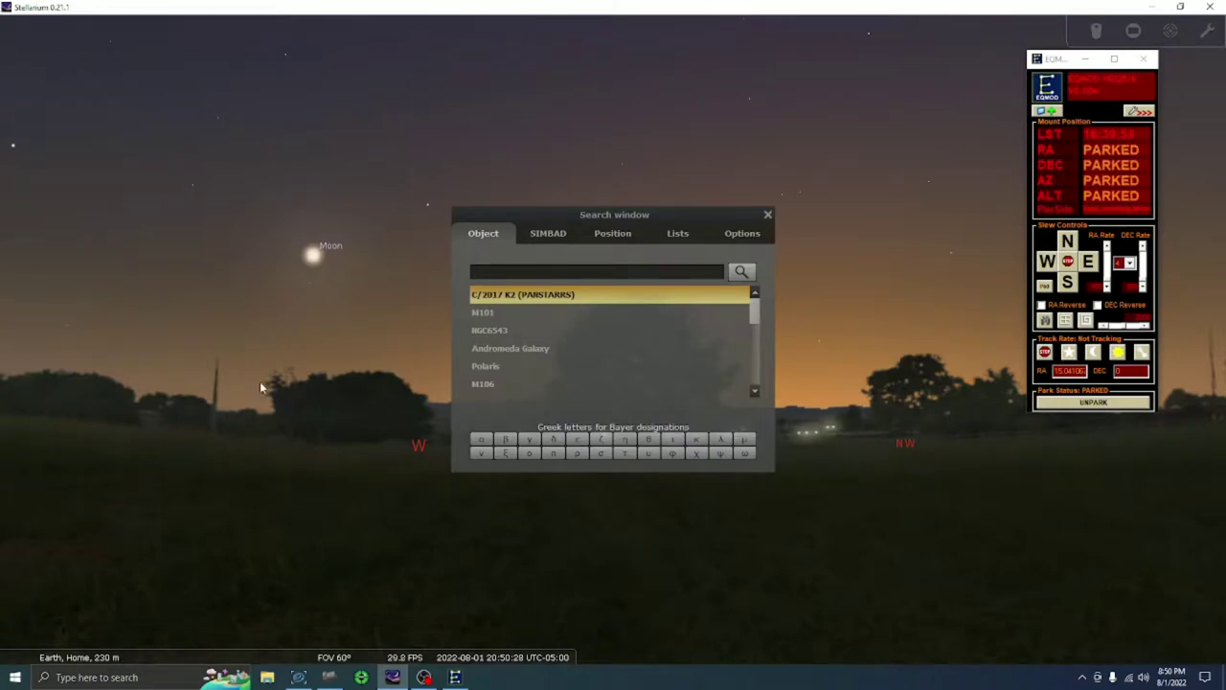
pyautogui.write('iris')
pyautogui.press('Return')
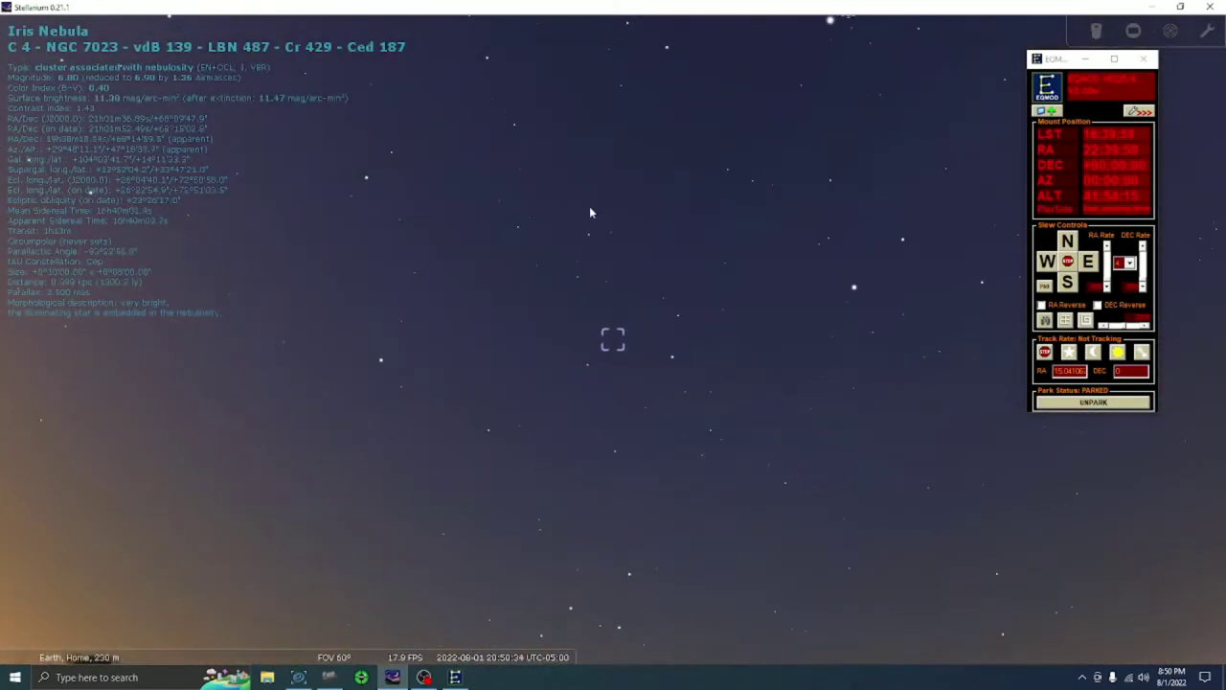
pyautogui.click(1134, 30)
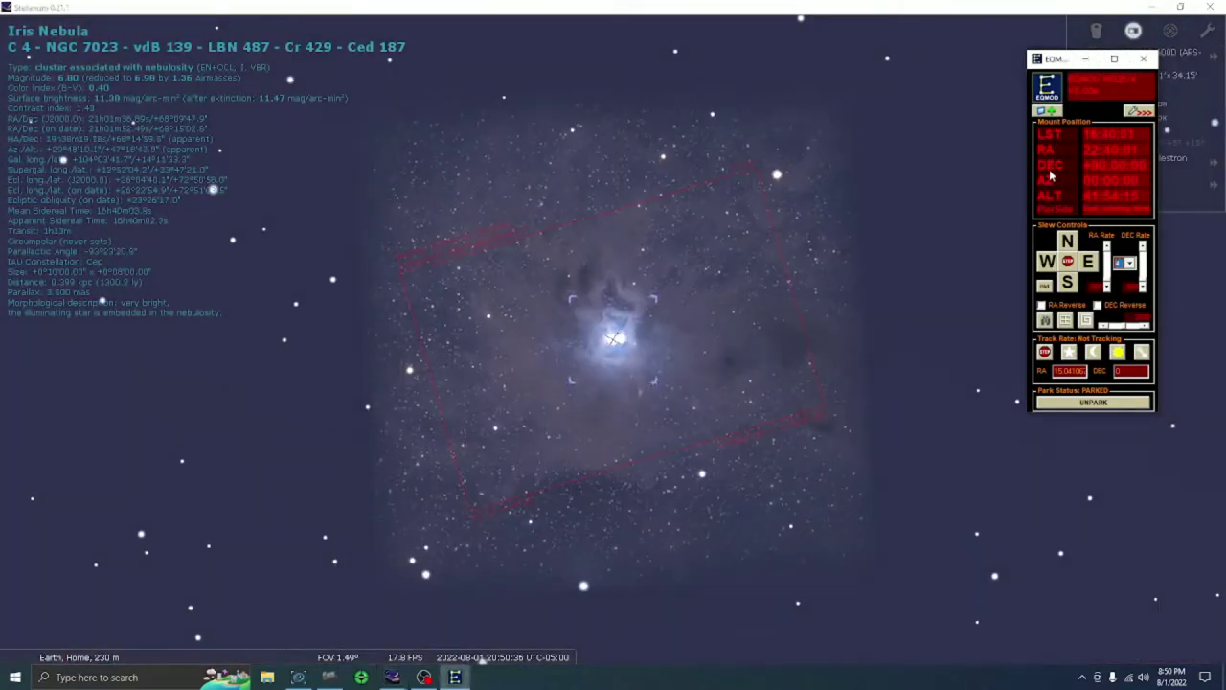
pyautogui.moveTo(1063, 59); pyautogui.dragTo(1031, 143)
pyautogui.scroll(3, 592, 326)
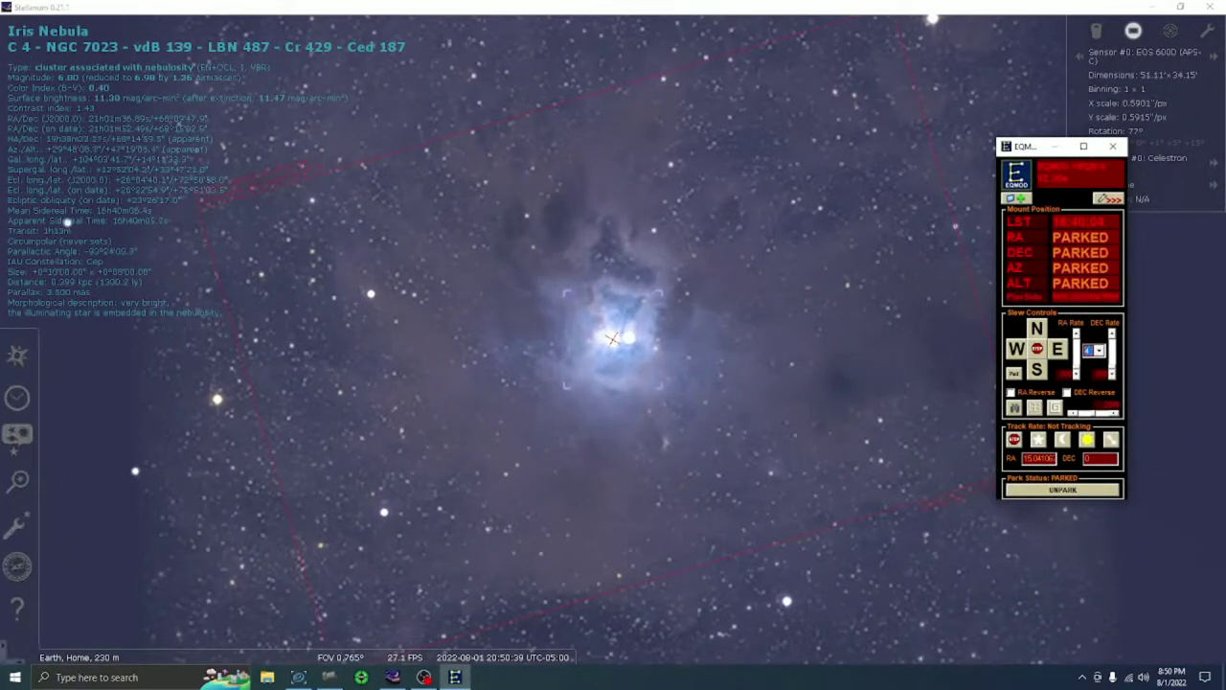
pyautogui.click(298, 678)
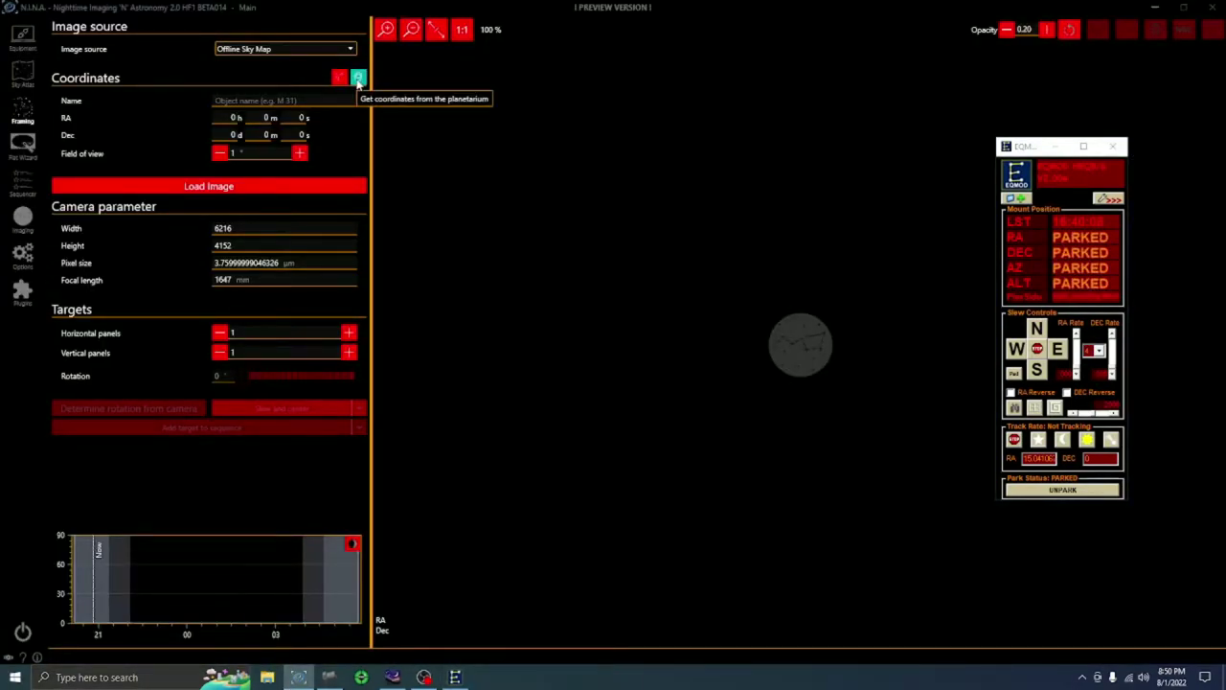
# Pull the Iris Nebula's coordinates from Stellarium into Framing and add it to the Simple Sequencer.
pyautogui.click(358, 79)
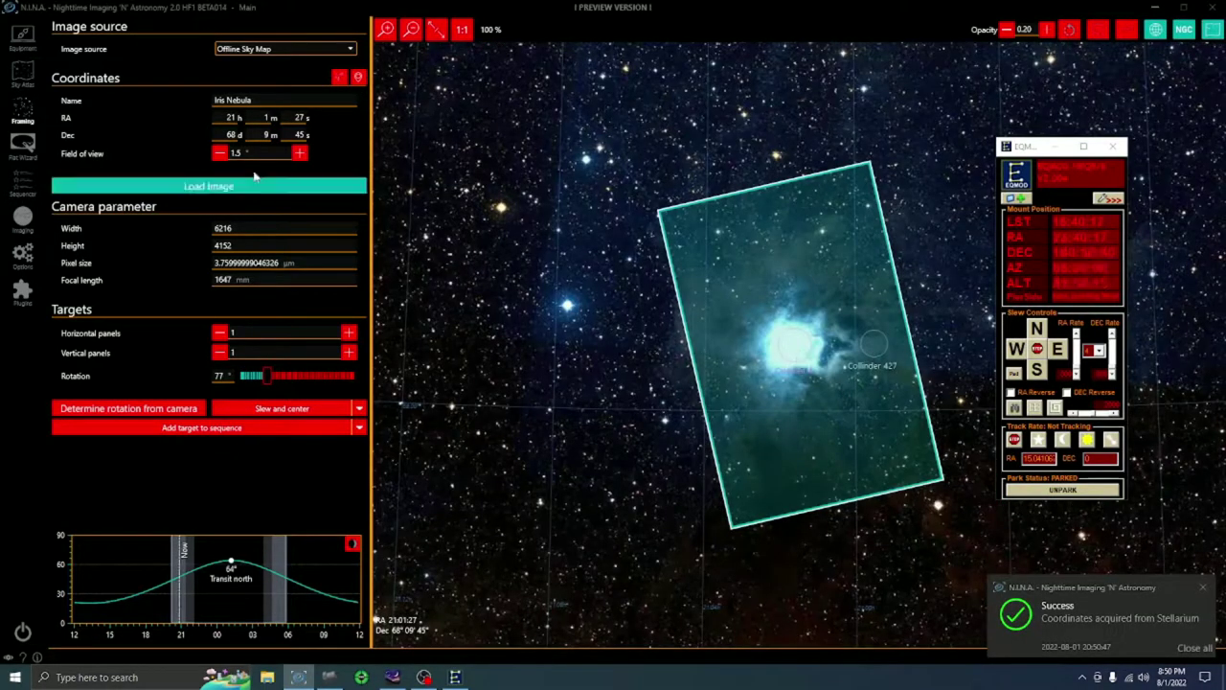
pyautogui.click(358, 428)
pyautogui.click(234, 429)
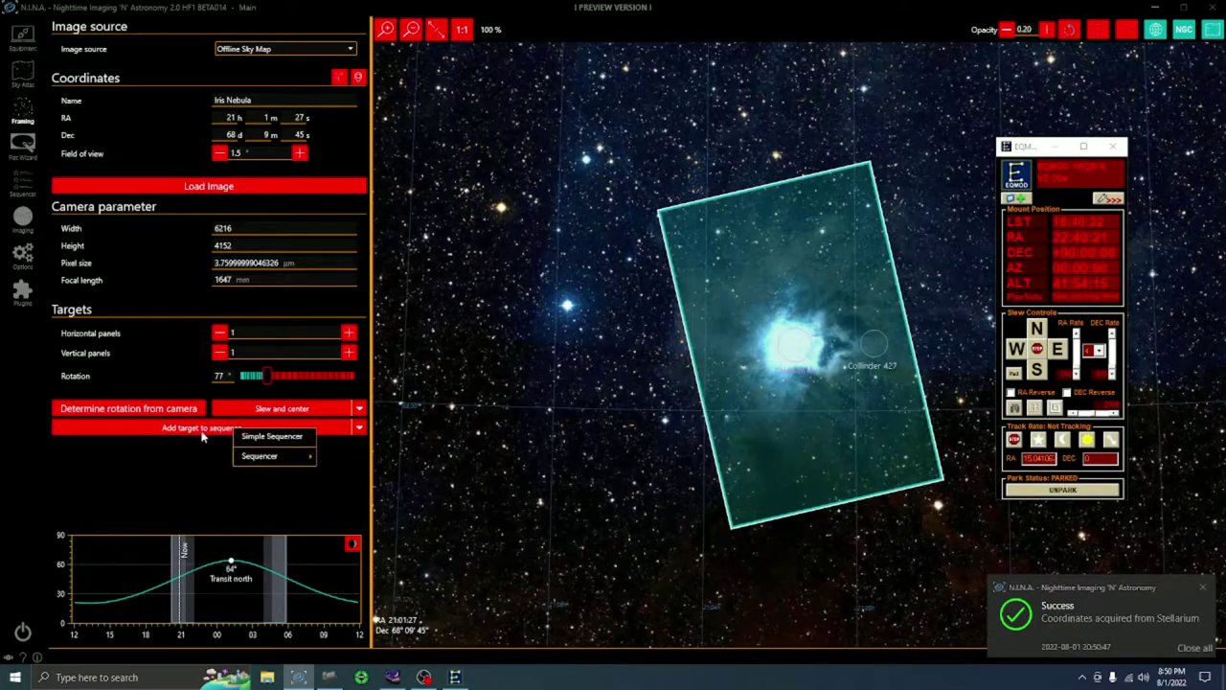
pyautogui.click(276, 439)
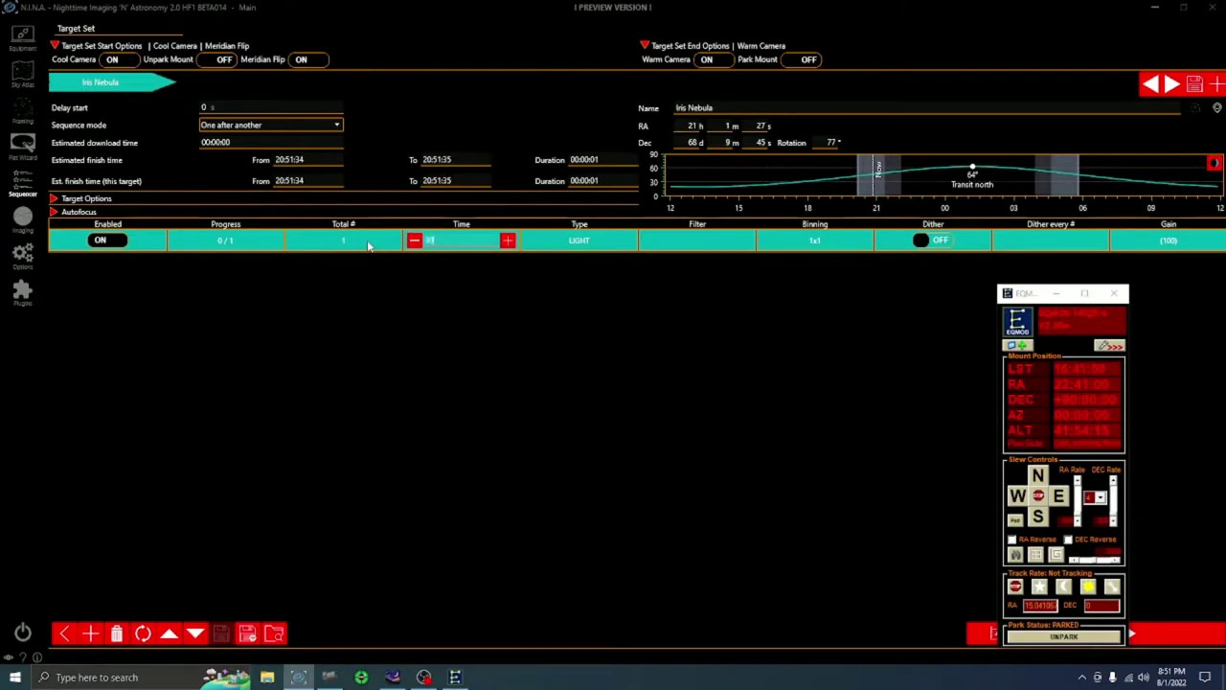
# Set the exposure time to 300 s, add two more LIGHT rows, and use 24 exposures per row.
pyautogui.write('00 s')
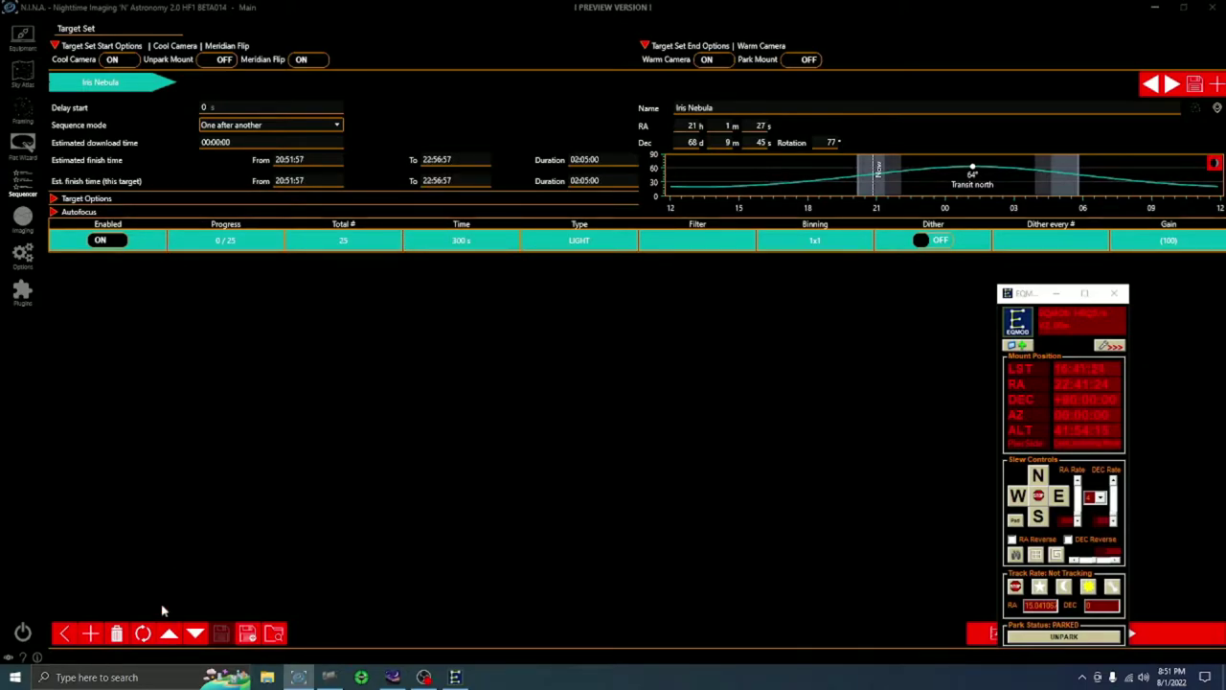
pyautogui.click(90, 633)
pyautogui.click(90, 634)
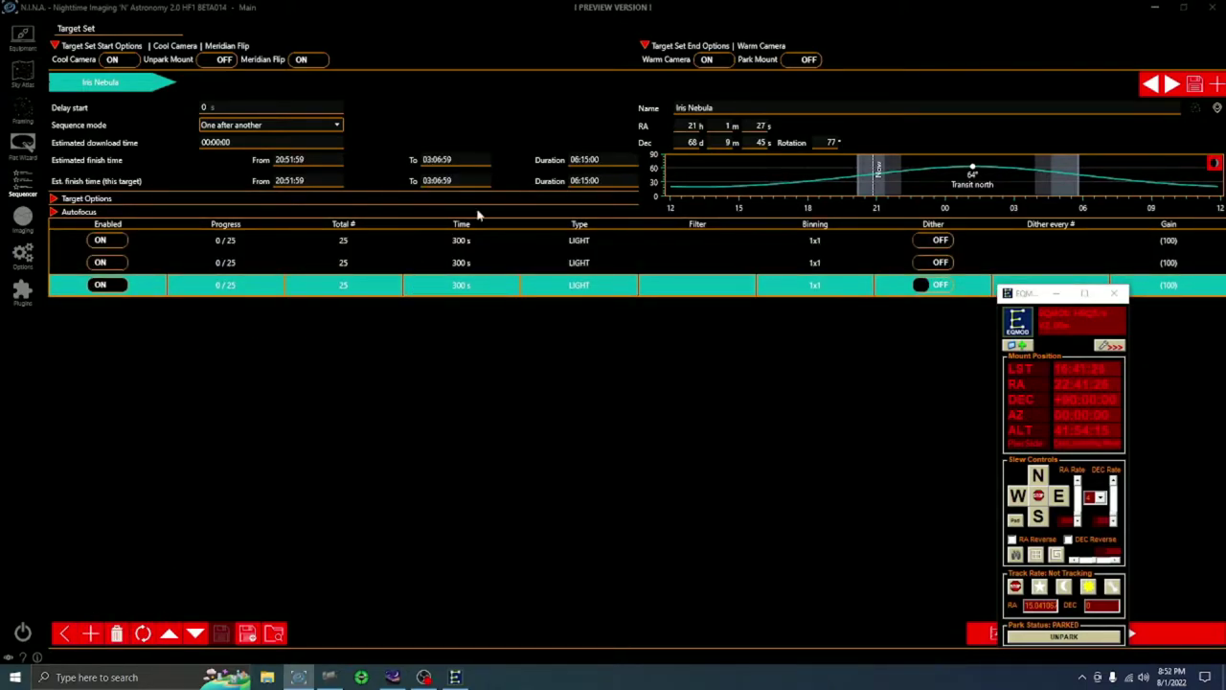
pyautogui.click(356, 243)
pyautogui.click(363, 286)
# Assign filters R / Ha, G / SII and B / OIII to the three exposure rows.
pyautogui.click(709, 245)
pyautogui.click(709, 241)
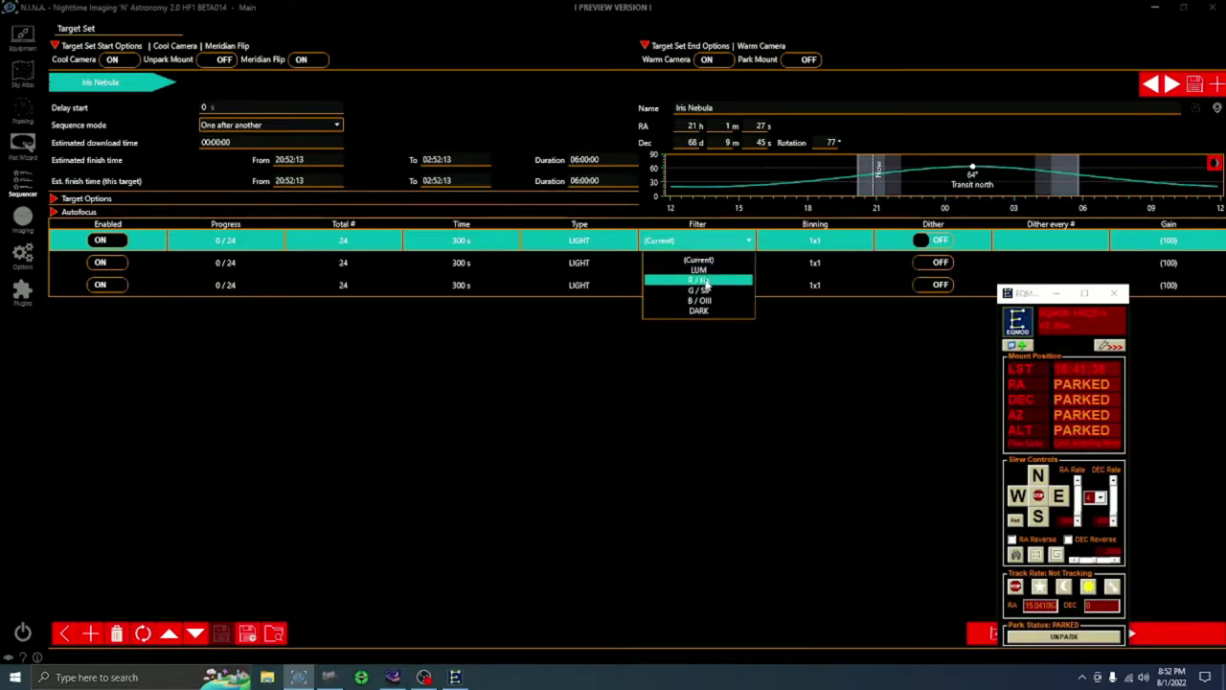
pyautogui.click(712, 281)
pyautogui.click(706, 265)
pyautogui.click(706, 264)
pyautogui.click(700, 313)
pyautogui.click(709, 286)
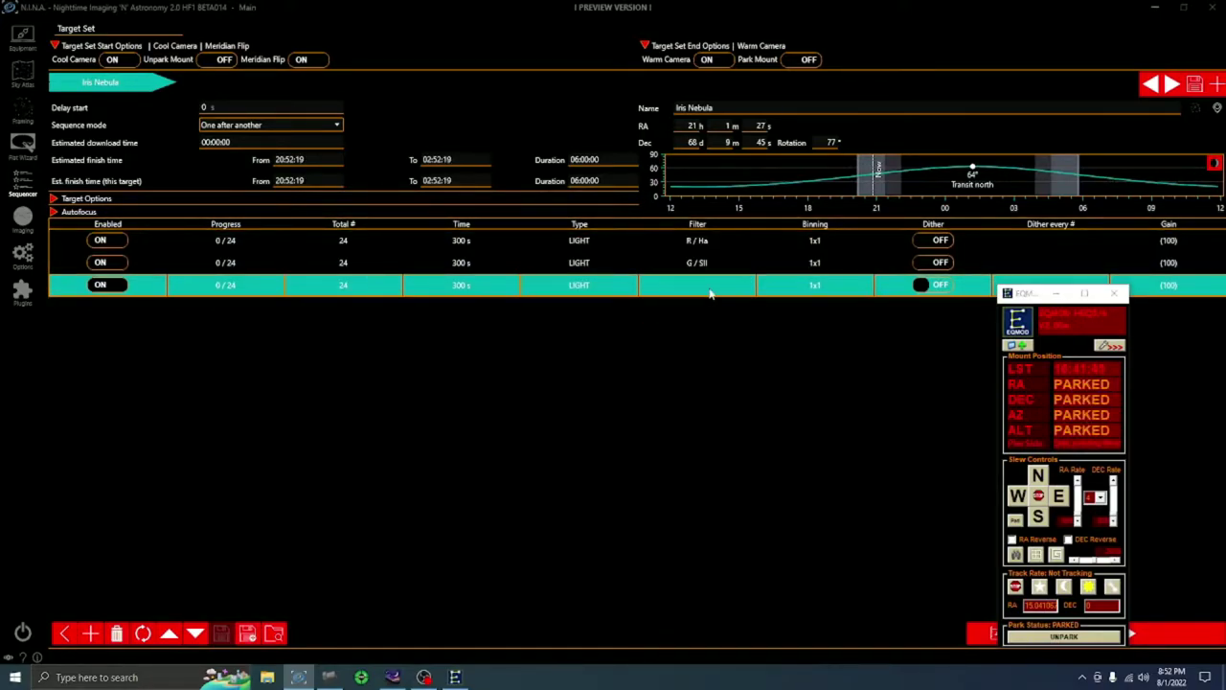
pyautogui.click(712, 285)
pyautogui.click(698, 345)
# Change the sequence mode from One after another to Loop.
pyautogui.click(230, 125)
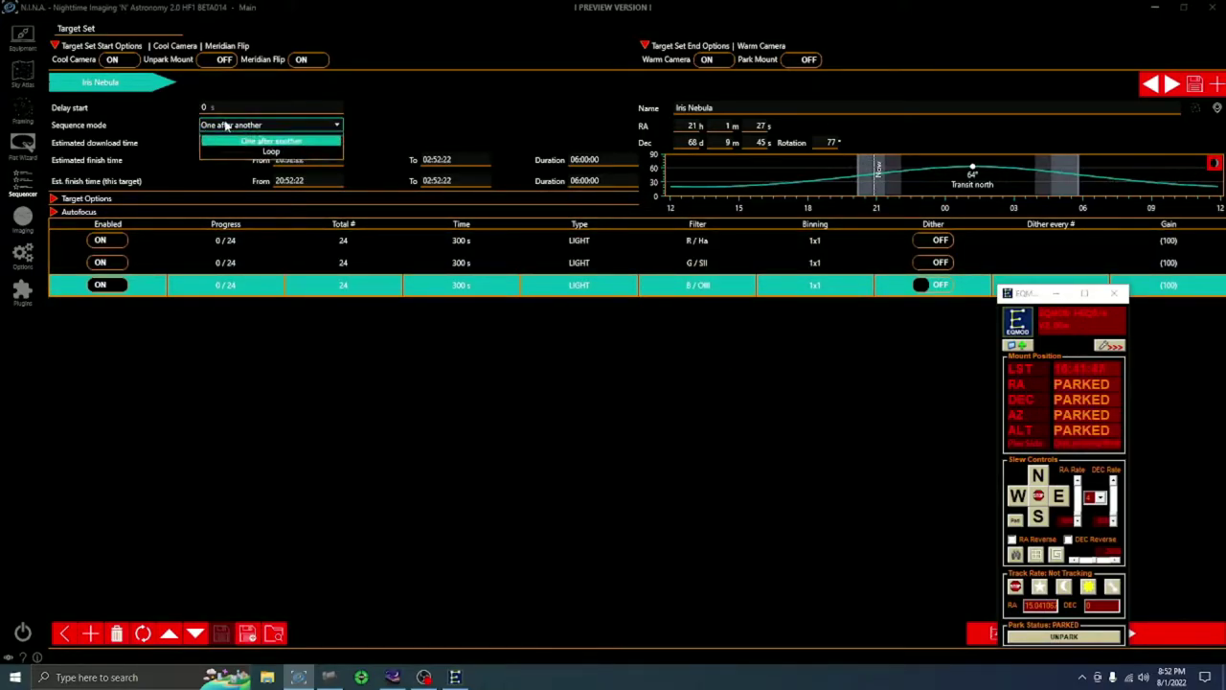
pyautogui.click(239, 160)
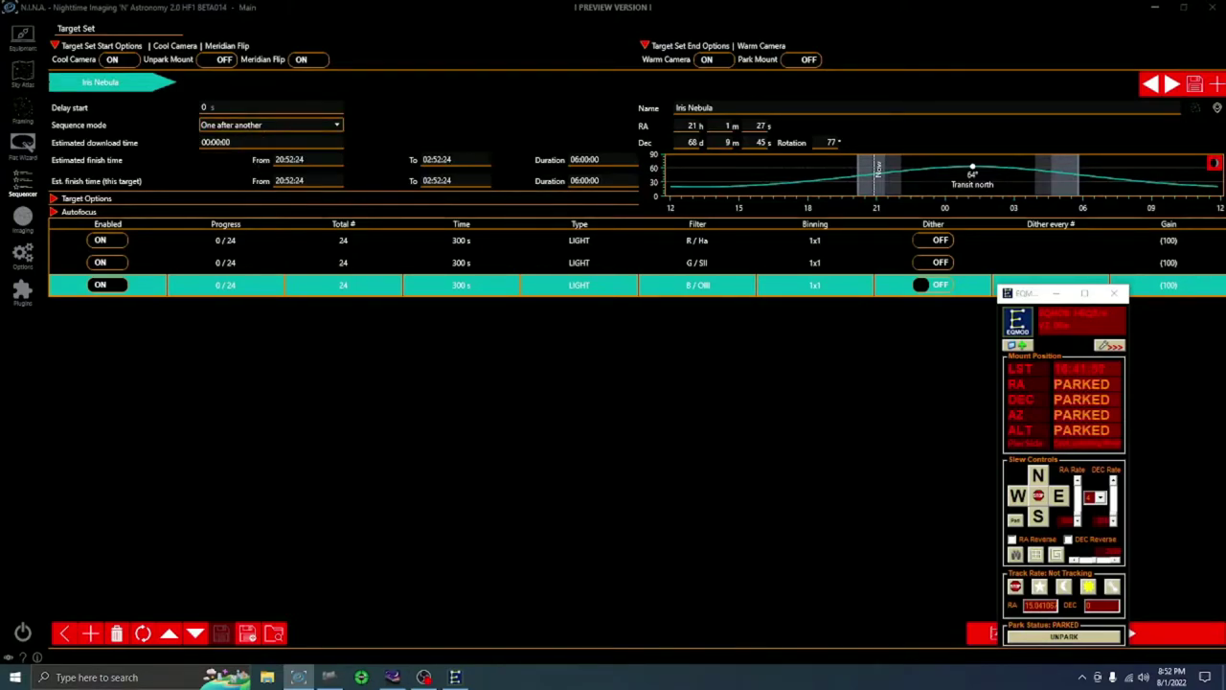
pyautogui.click(264, 128)
pyautogui.click(240, 153)
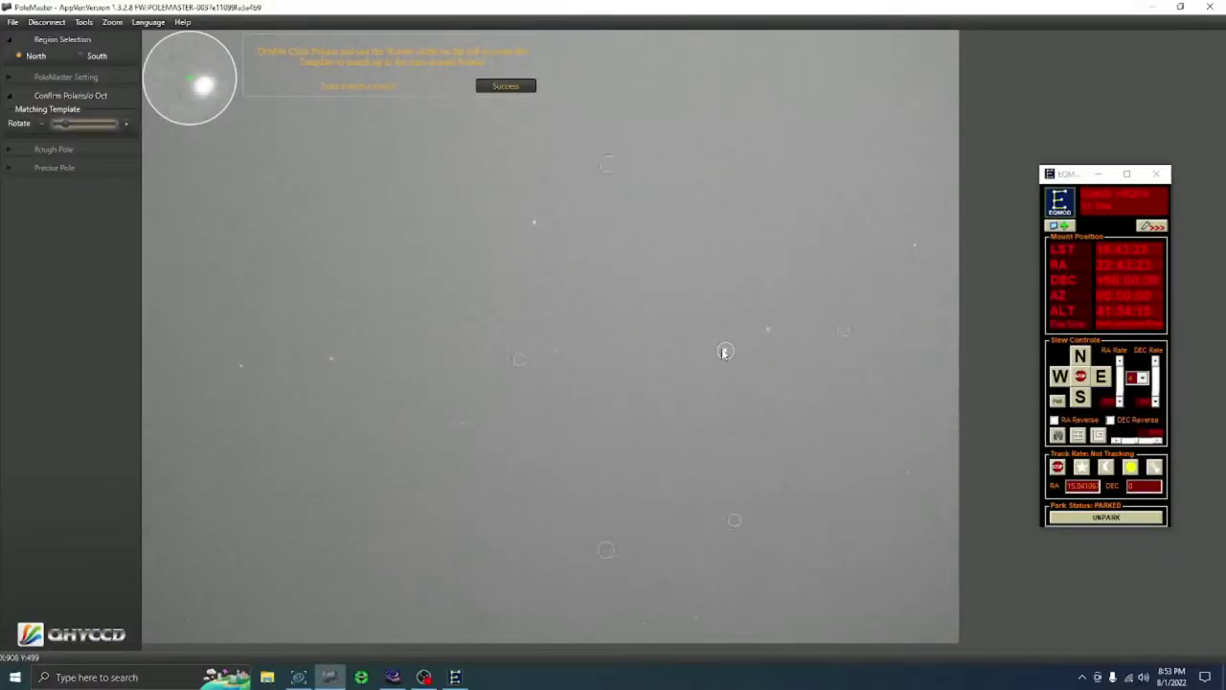
# Rotate the template onto Polaris's stars, start Rough Pole, and unpark the mount in EQMOD.
pyautogui.moveTo(55, 122); pyautogui.dragTo(85, 146)
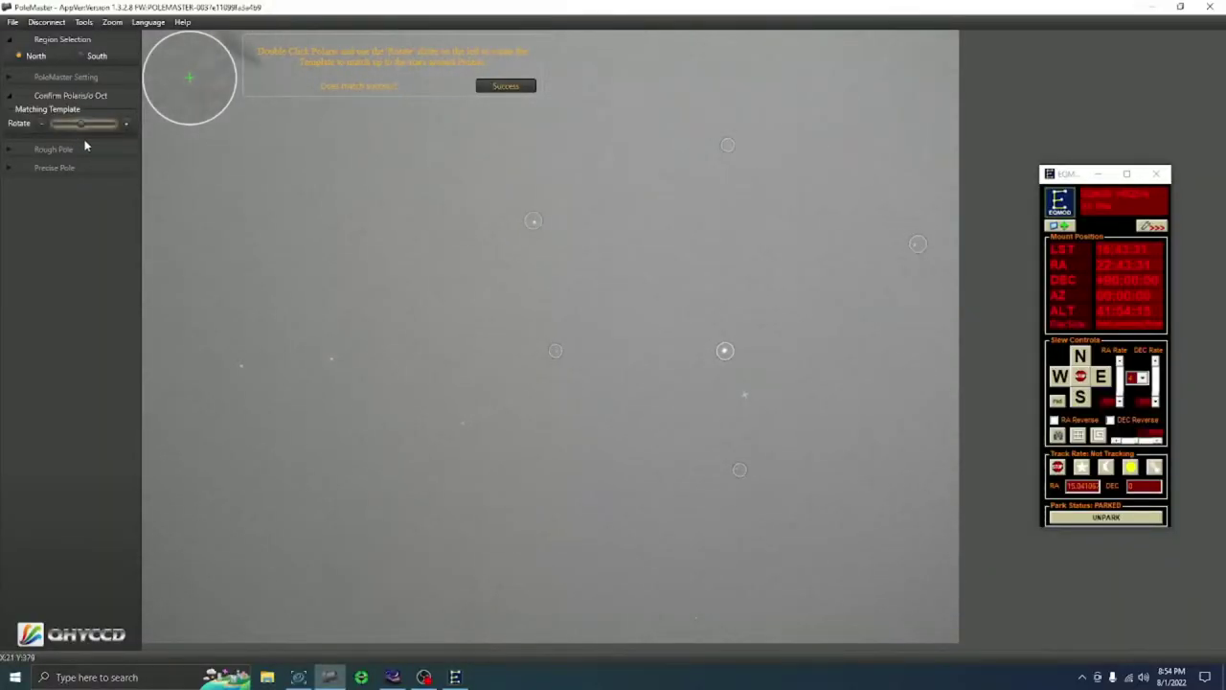
pyautogui.click(84, 145)
pyautogui.click(714, 382)
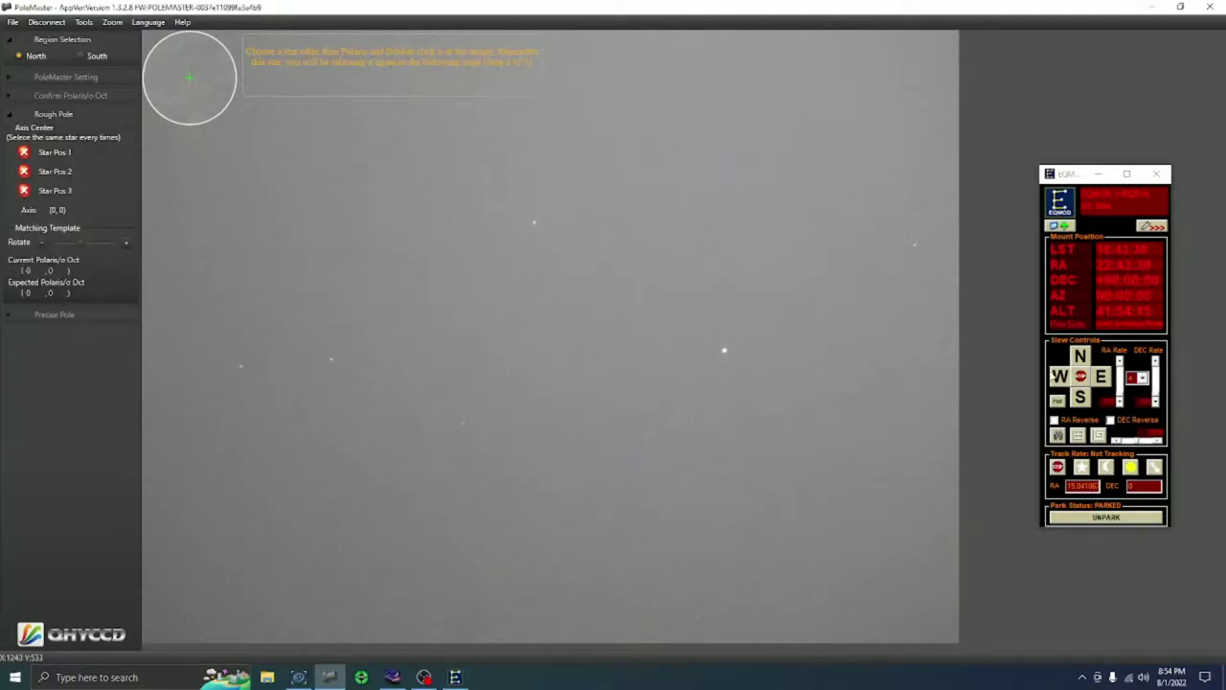
pyautogui.click(1107, 518)
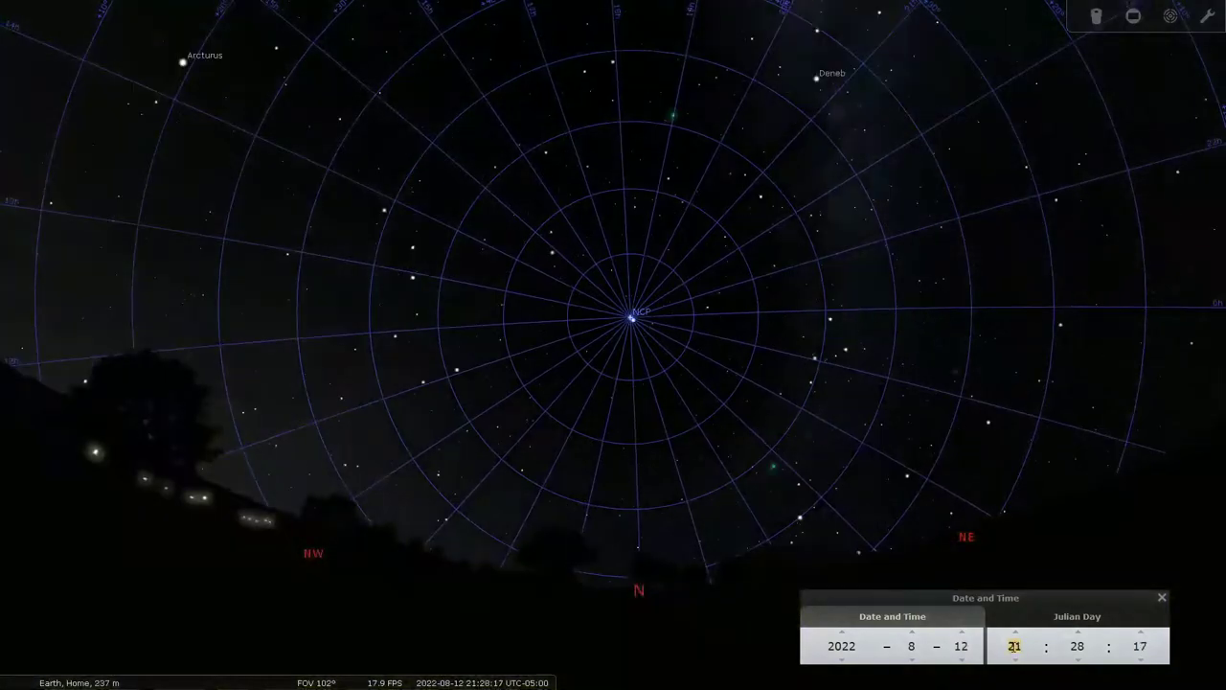
pyautogui.scroll(20, 1024, 645)
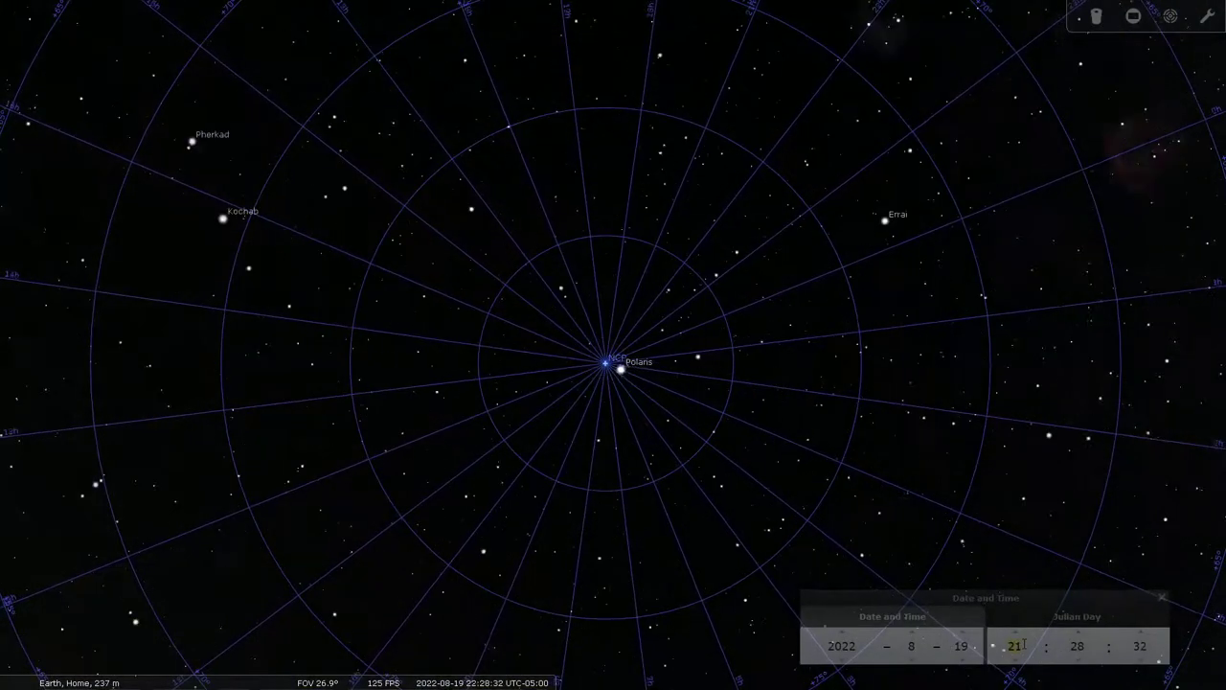
pyautogui.scroll(10, 1024, 645)
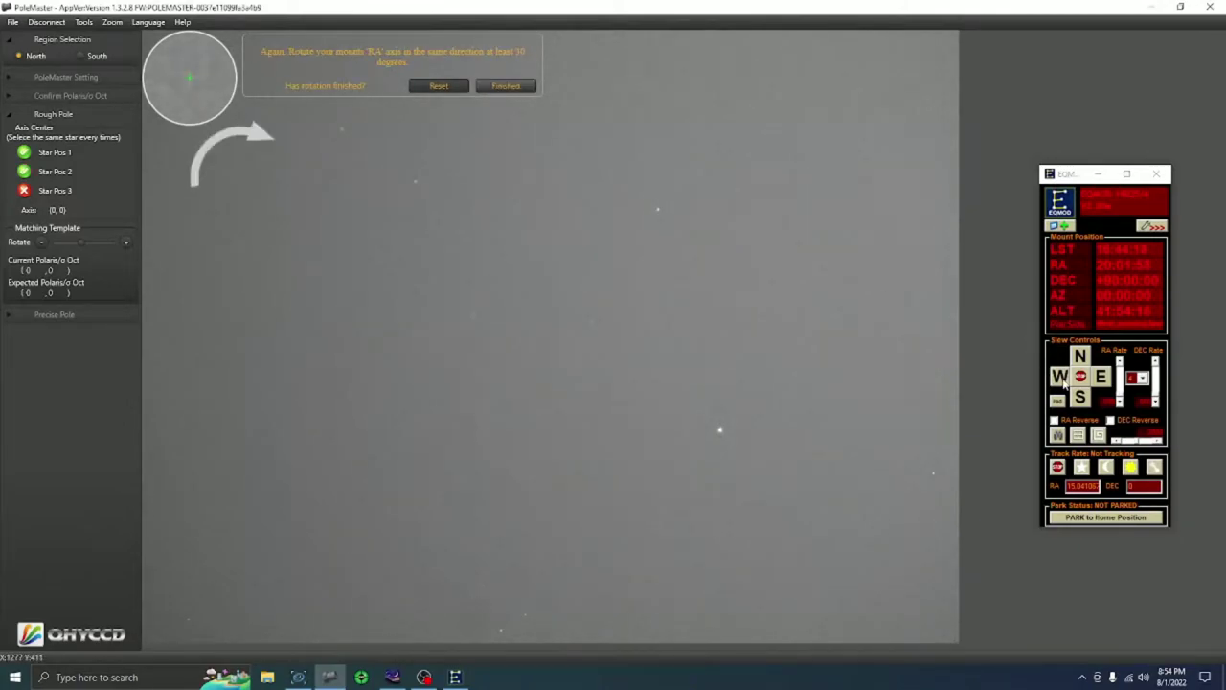
# Rotate the RA axis west with EQMOD, confirm the rotation, and park the mount.
pyautogui.click(1062, 378)
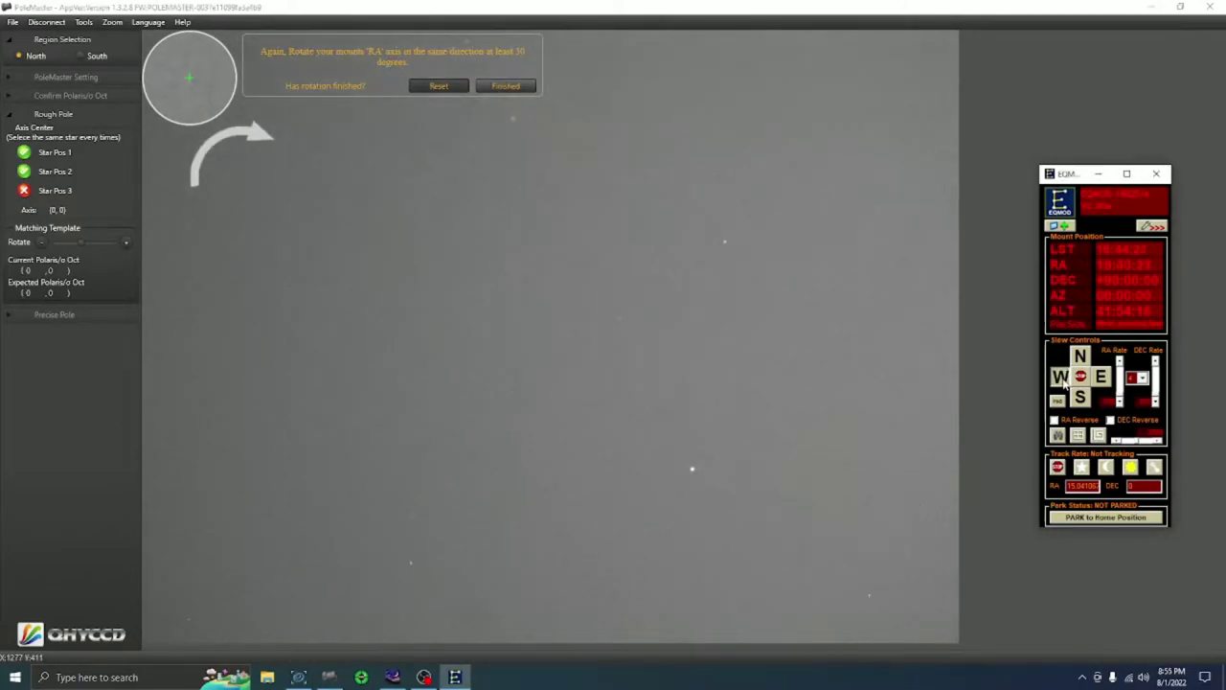
pyautogui.click(506, 85)
pyautogui.click(1124, 520)
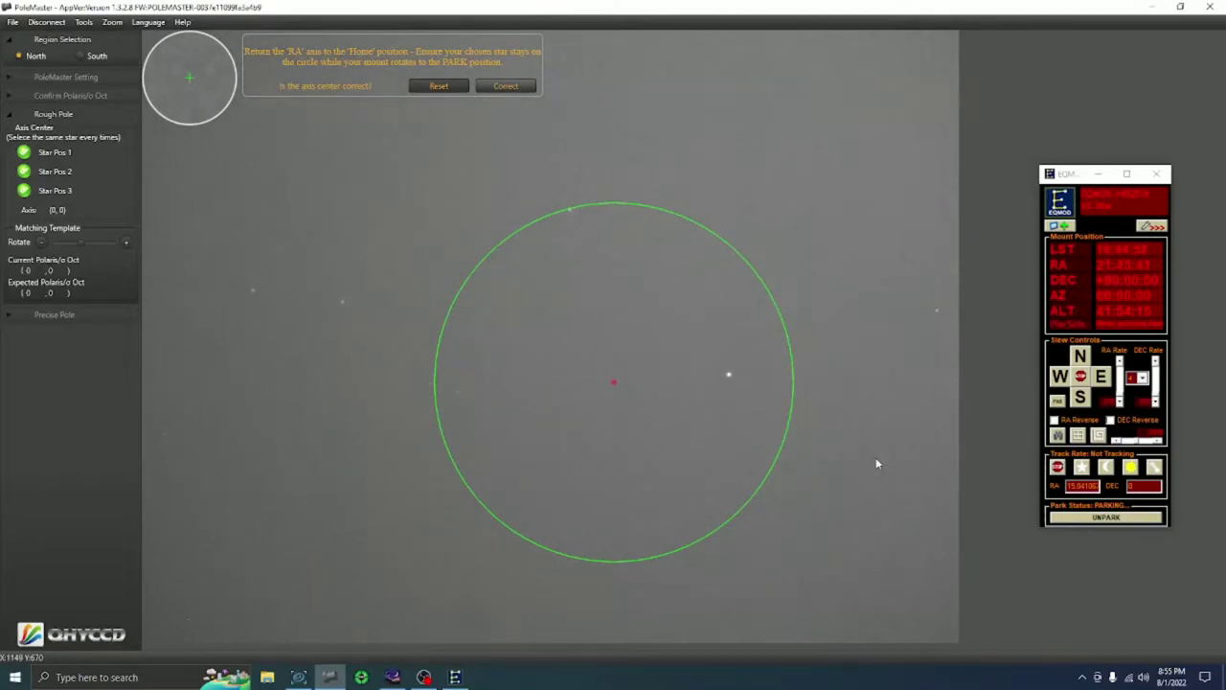
# Accept the calculated axis centre and match the Polaris template to the stars.
pyautogui.click(505, 85)
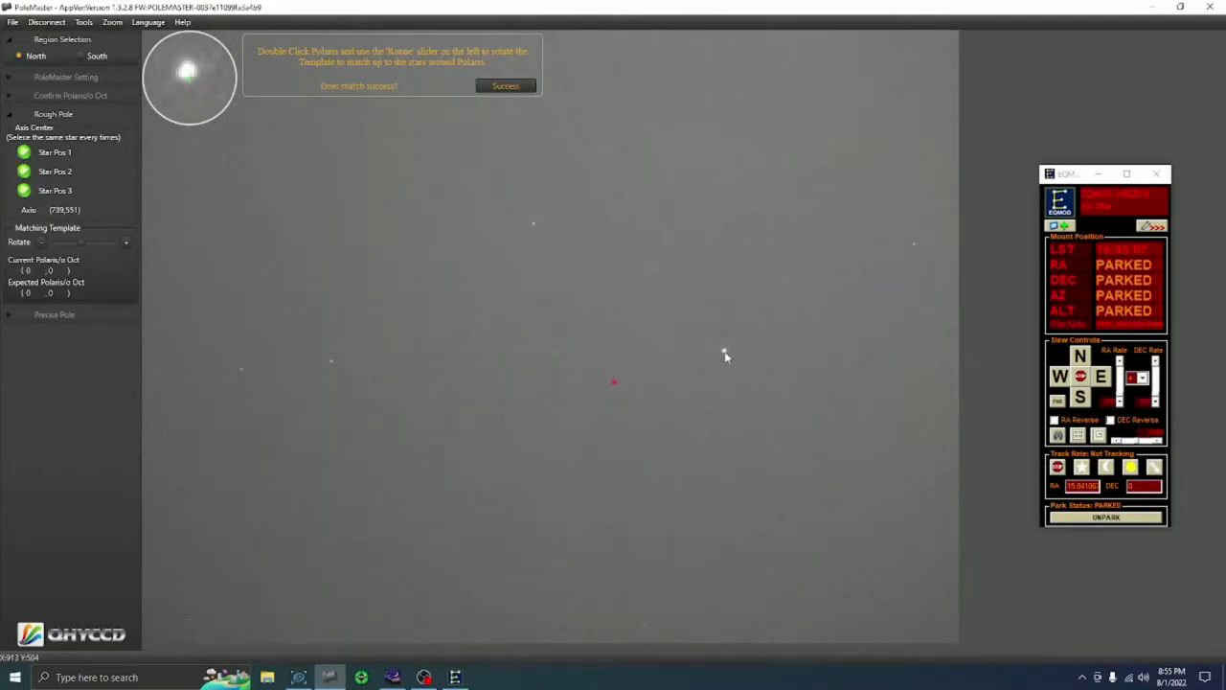
pyautogui.doubleClick(724, 352)
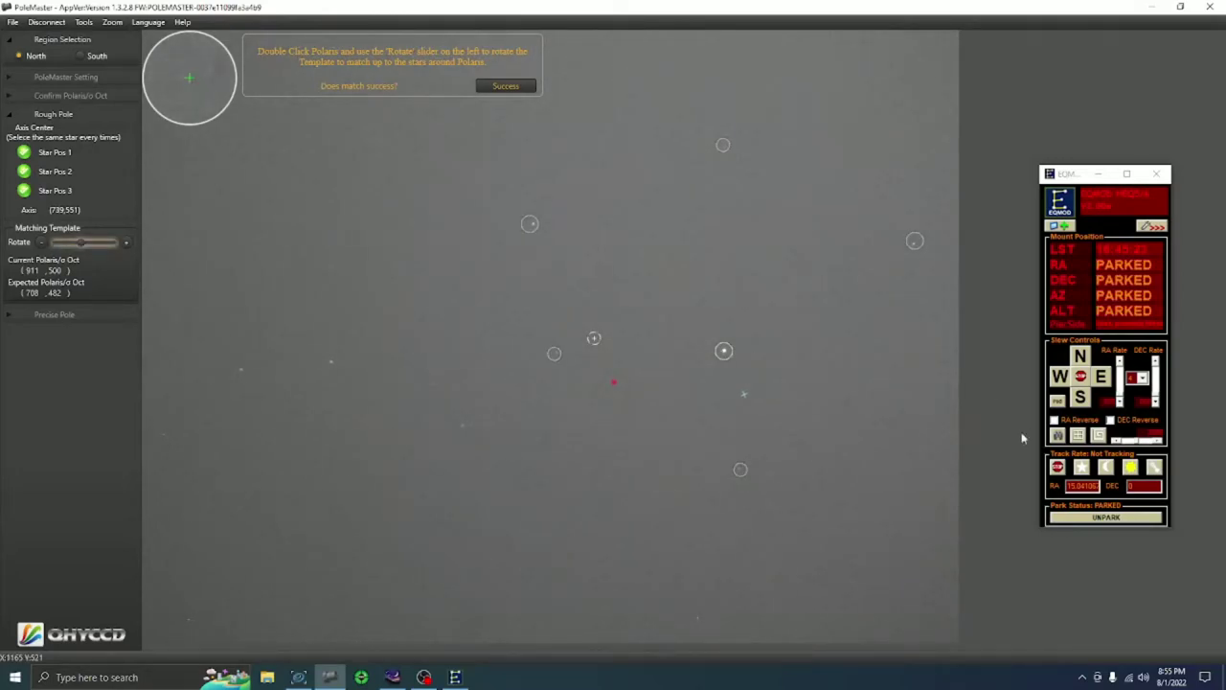
pyautogui.click(498, 86)
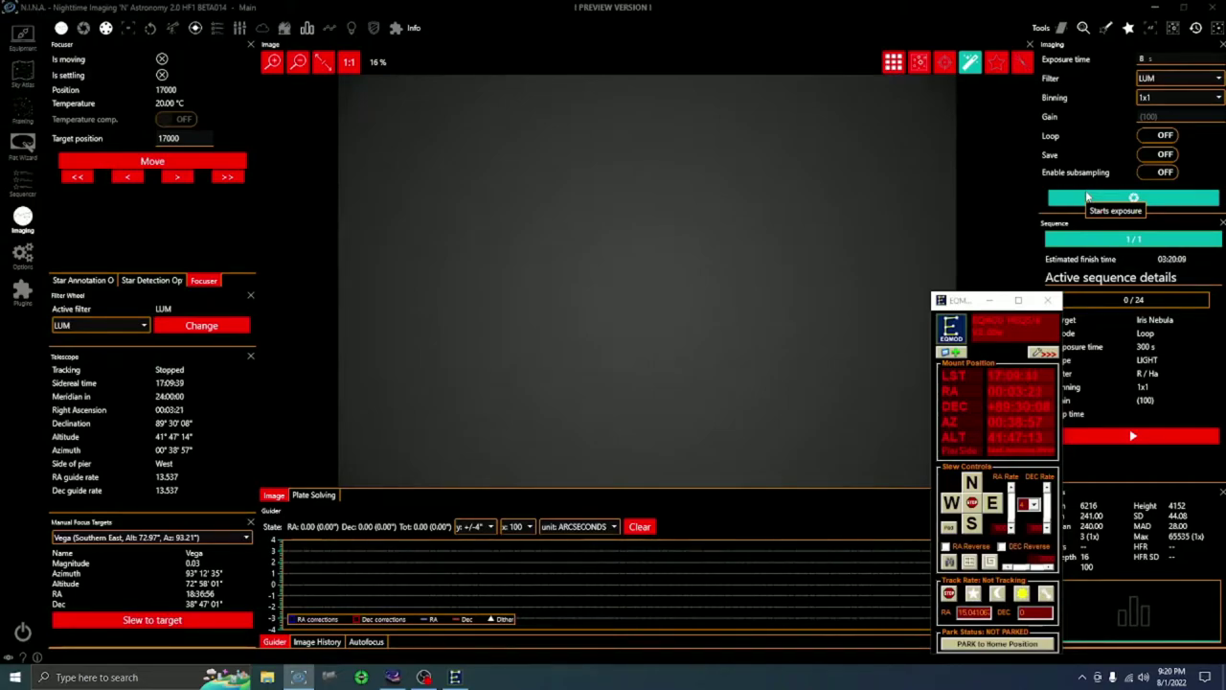
# Take two short test exposures of the star field, then start an exposure on Vega.
pyautogui.click(1088, 196)
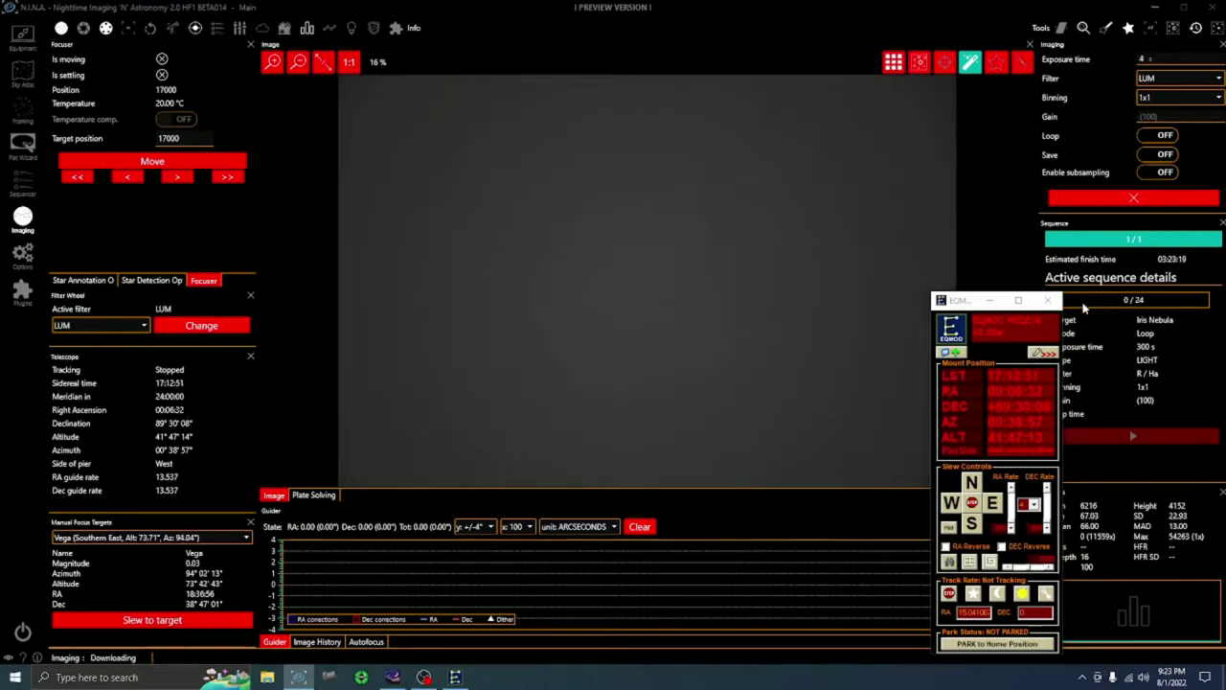
pyautogui.click(1134, 198)
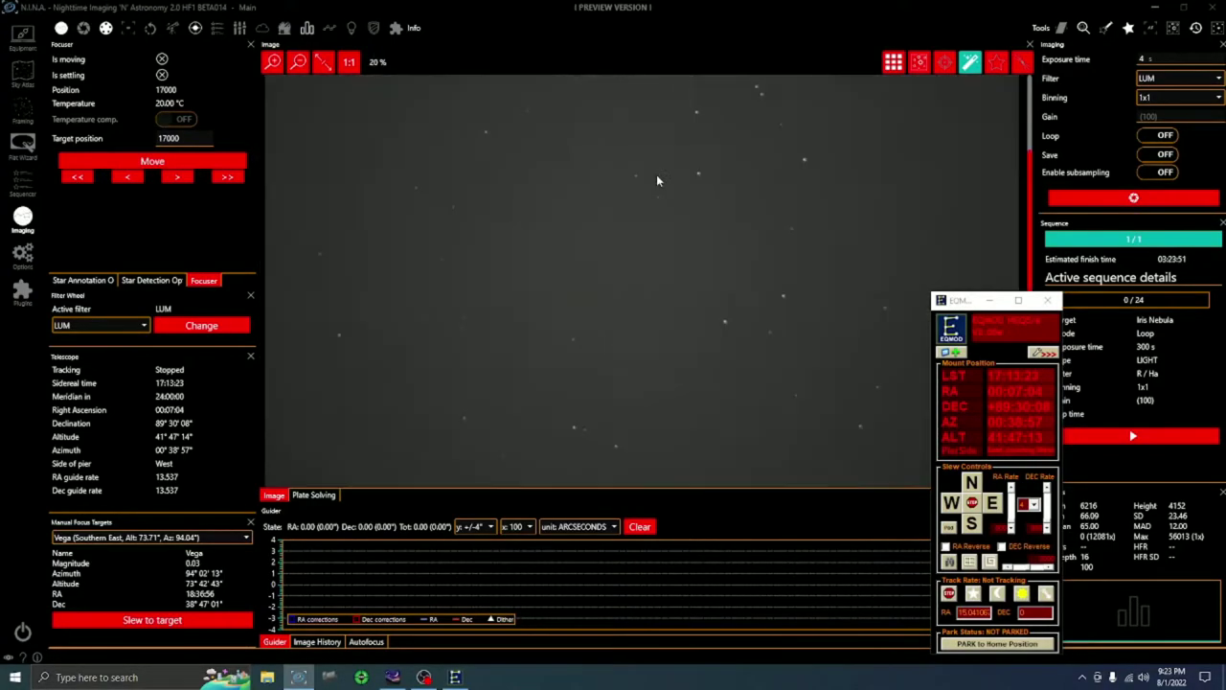
pyautogui.scroll(2, 709, 245)
pyautogui.scroll(-2, 736, 253)
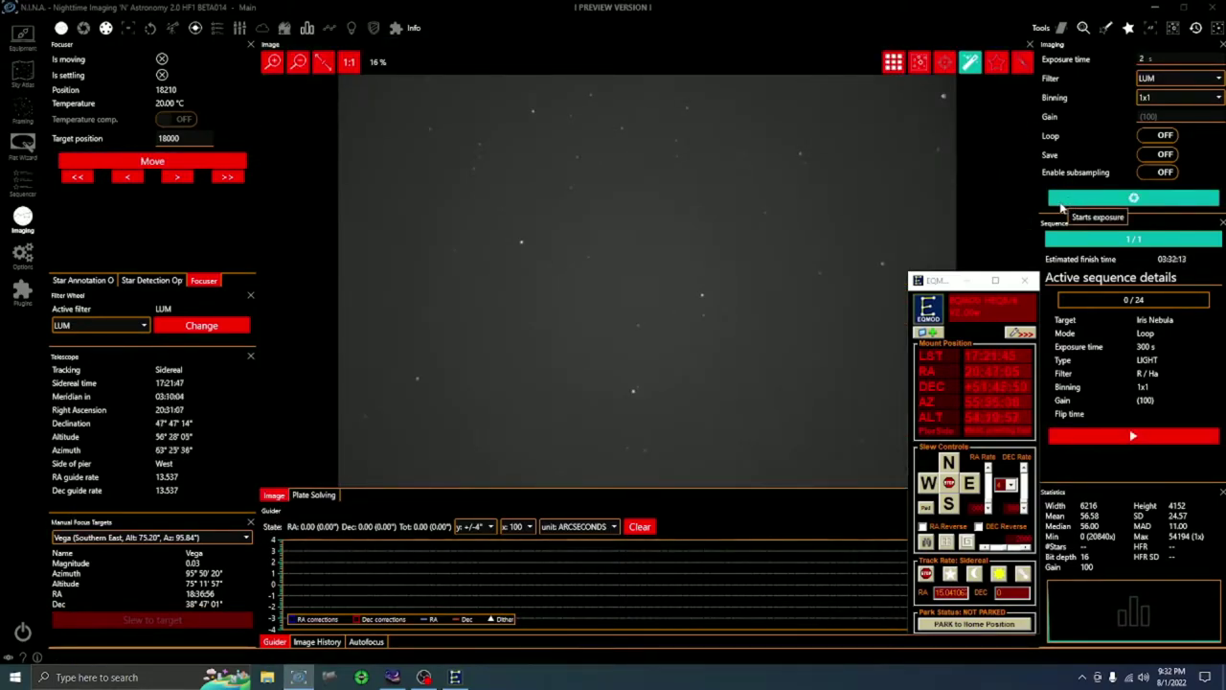
pyautogui.click(1055, 208)
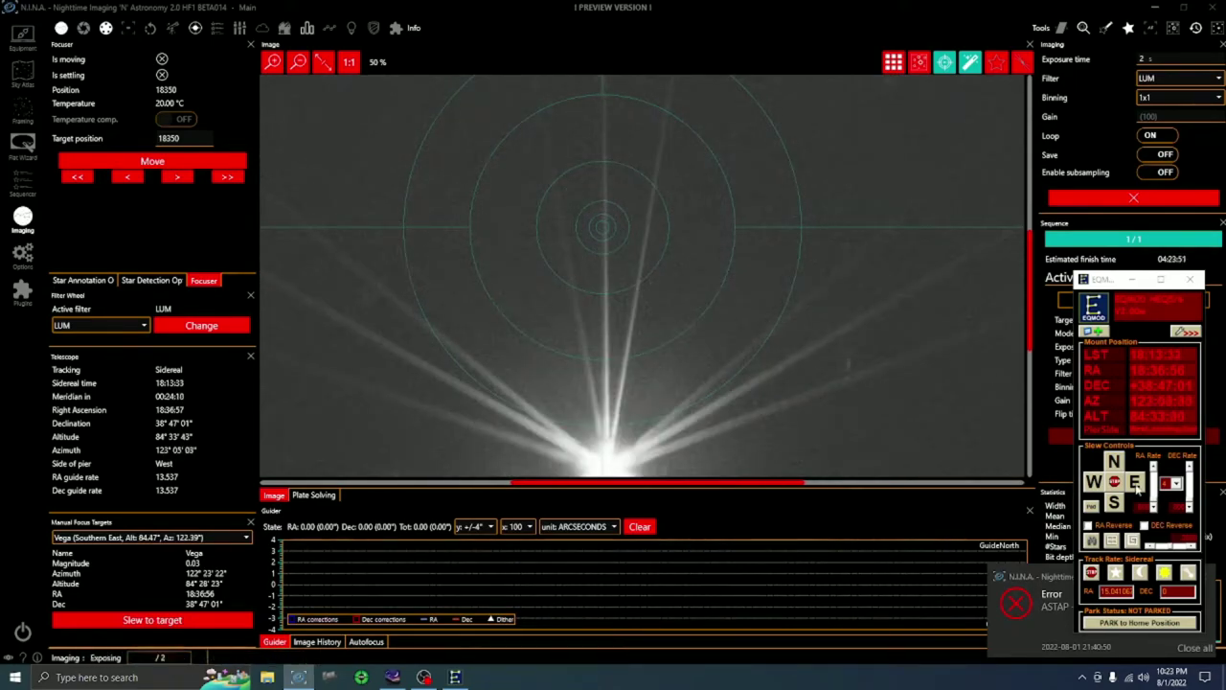
# Stop the looping Vega focus exposures and show the plate solving results.
pyautogui.scroll(-1, 773, 349)
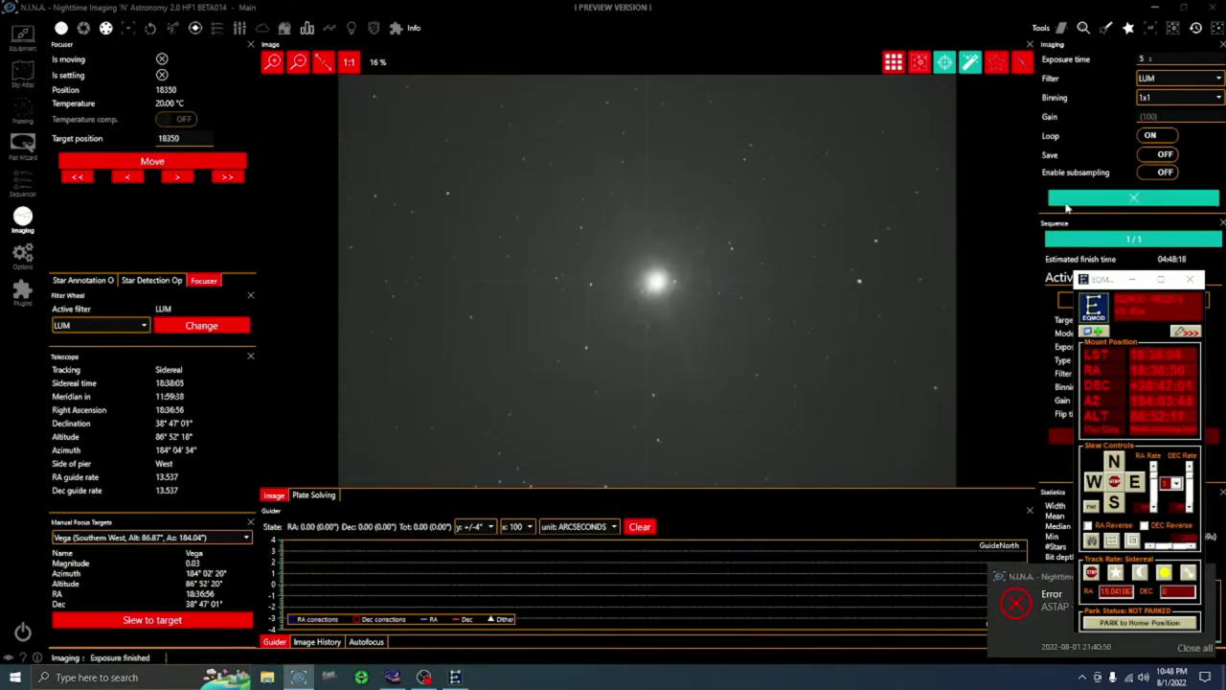
pyautogui.click(1073, 200)
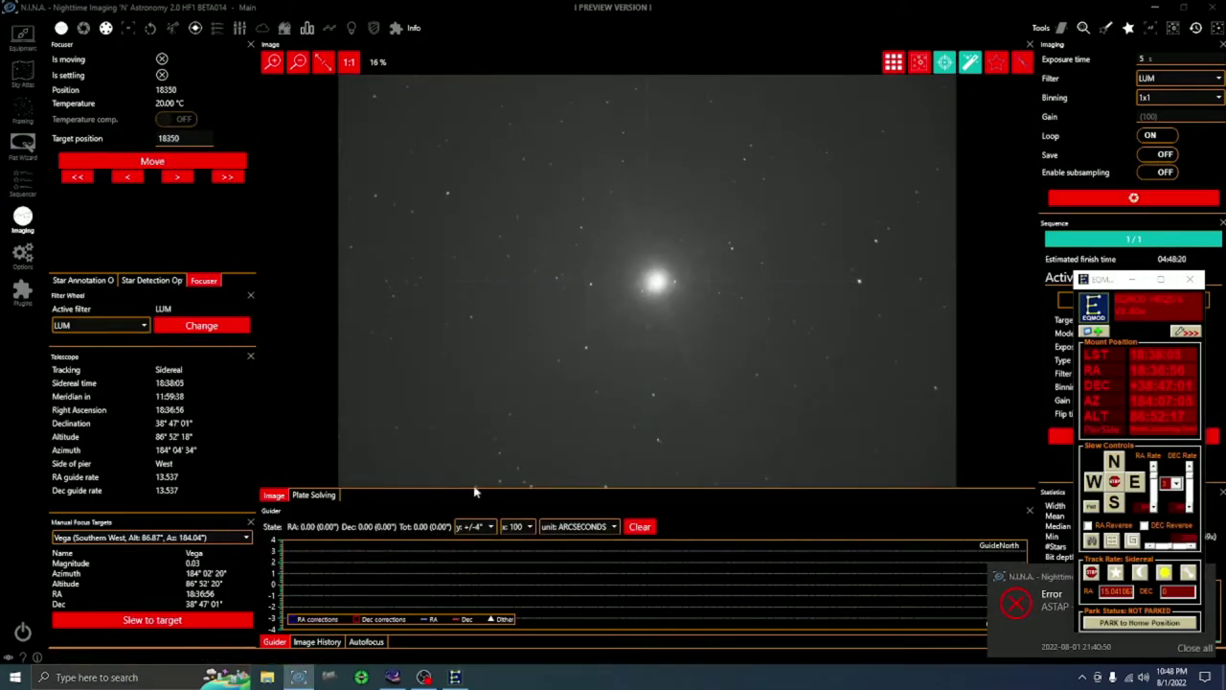
pyautogui.click(313, 494)
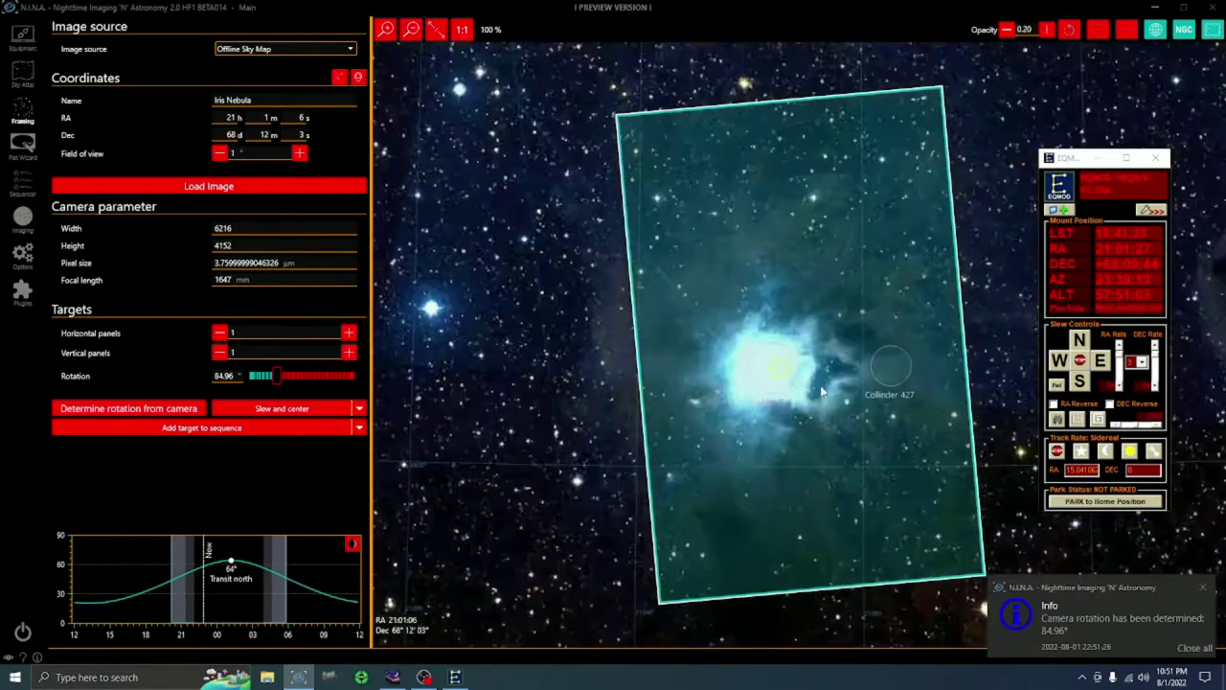
# Scroll the Framing panel down and back up to review the rotation result.
pyautogui.scroll(-2, 850, 396)
pyautogui.scroll(2, 850, 396)
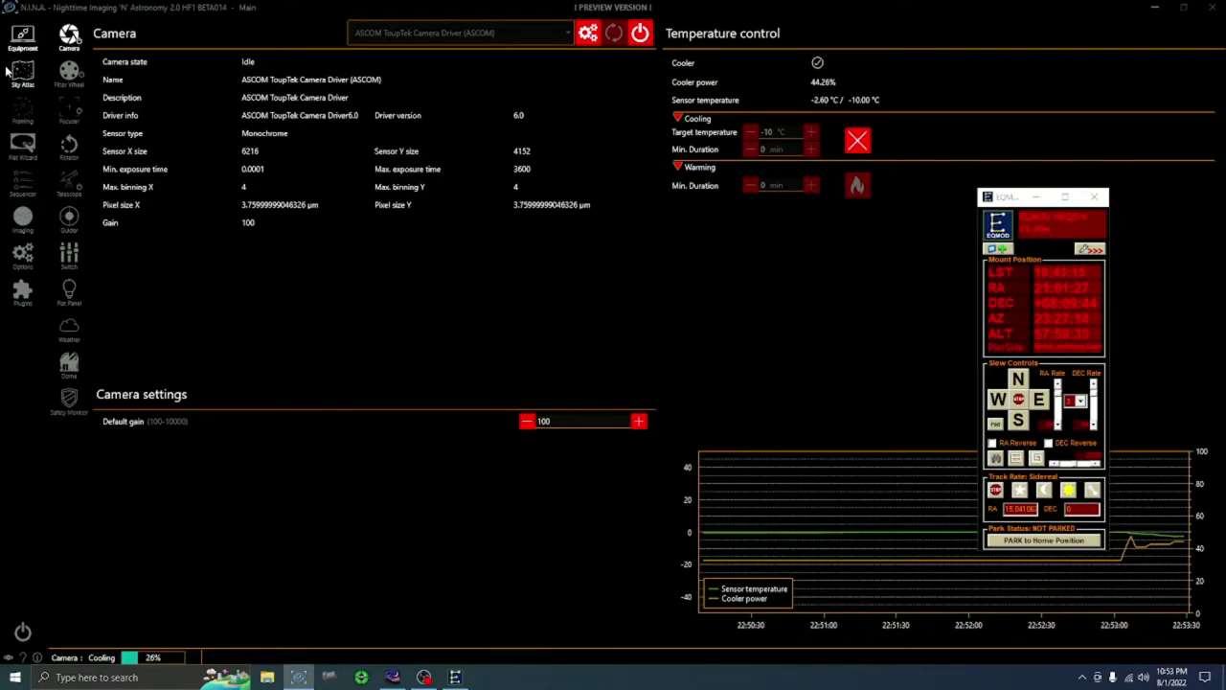
# Connect the PHD2 guider from the Guider equipment page.
pyautogui.click(69, 216)
pyautogui.click(637, 35)
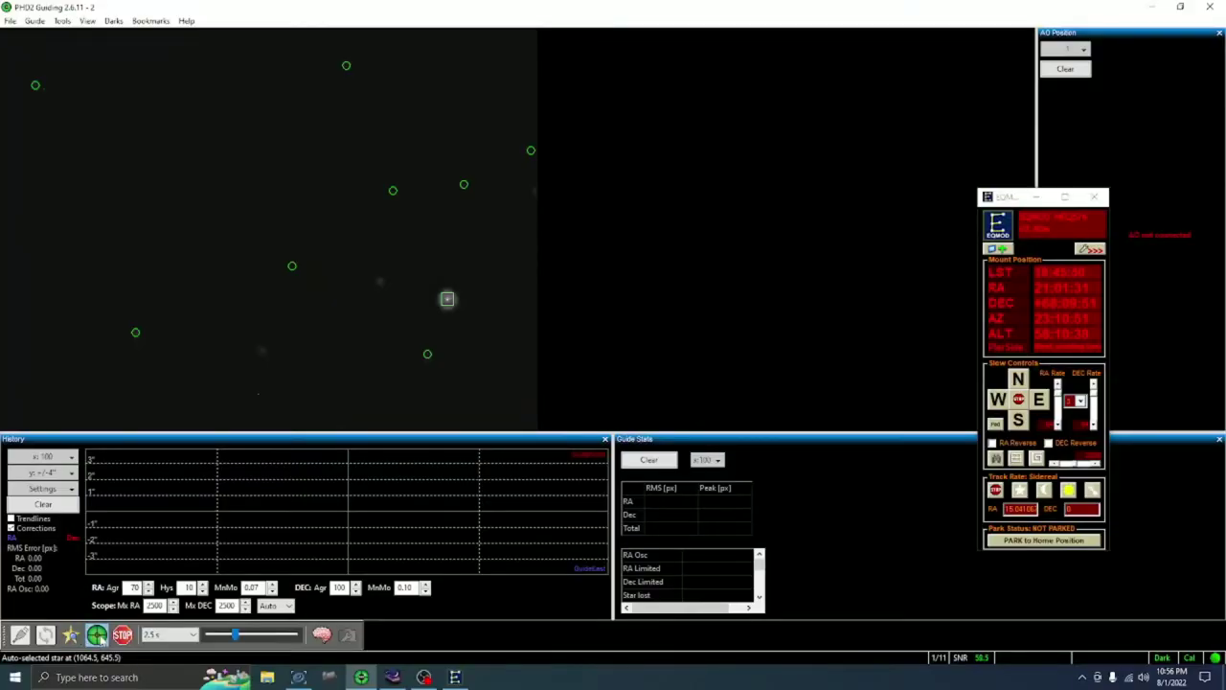
# Start PHD2 guiding on the auto-selected guide star.
pyautogui.click(96, 636)
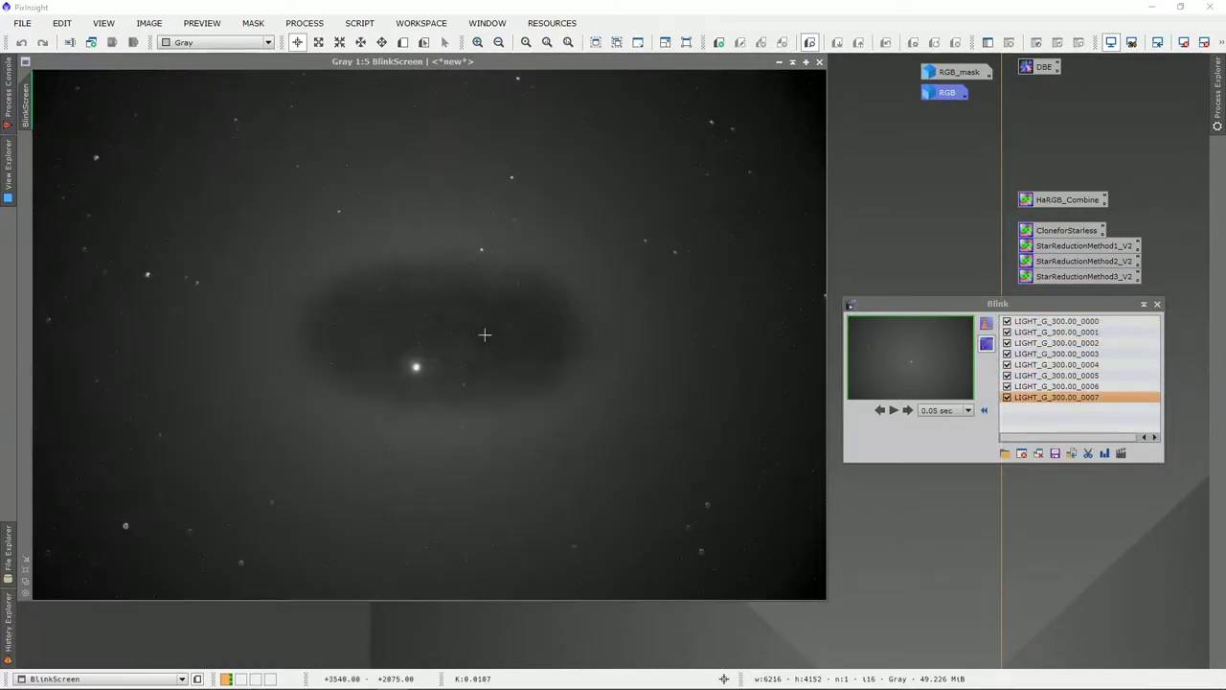
# Zoom into frame LIGHT_G_300.00_0007 and pan across it, reading pixel values.
pyautogui.scroll(3, 404, 336)
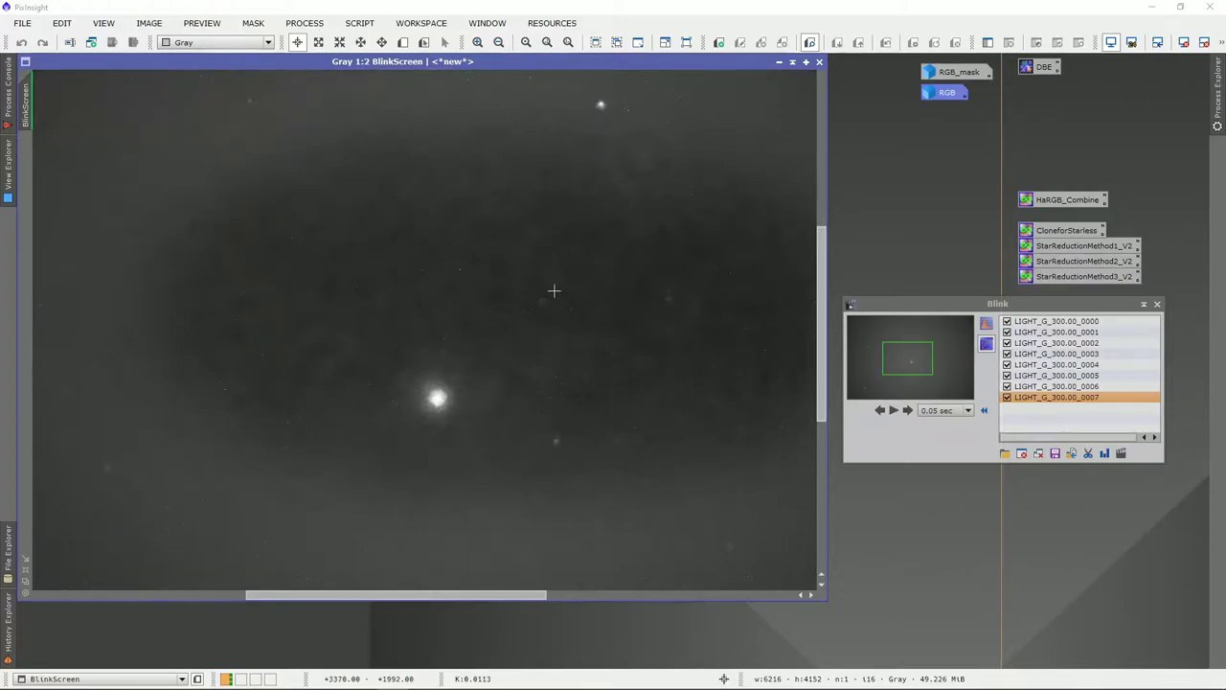
pyautogui.moveTo(472, 299); pyautogui.dragTo(446, 303)
pyautogui.moveTo(663, 309); pyautogui.dragTo(457, 328)
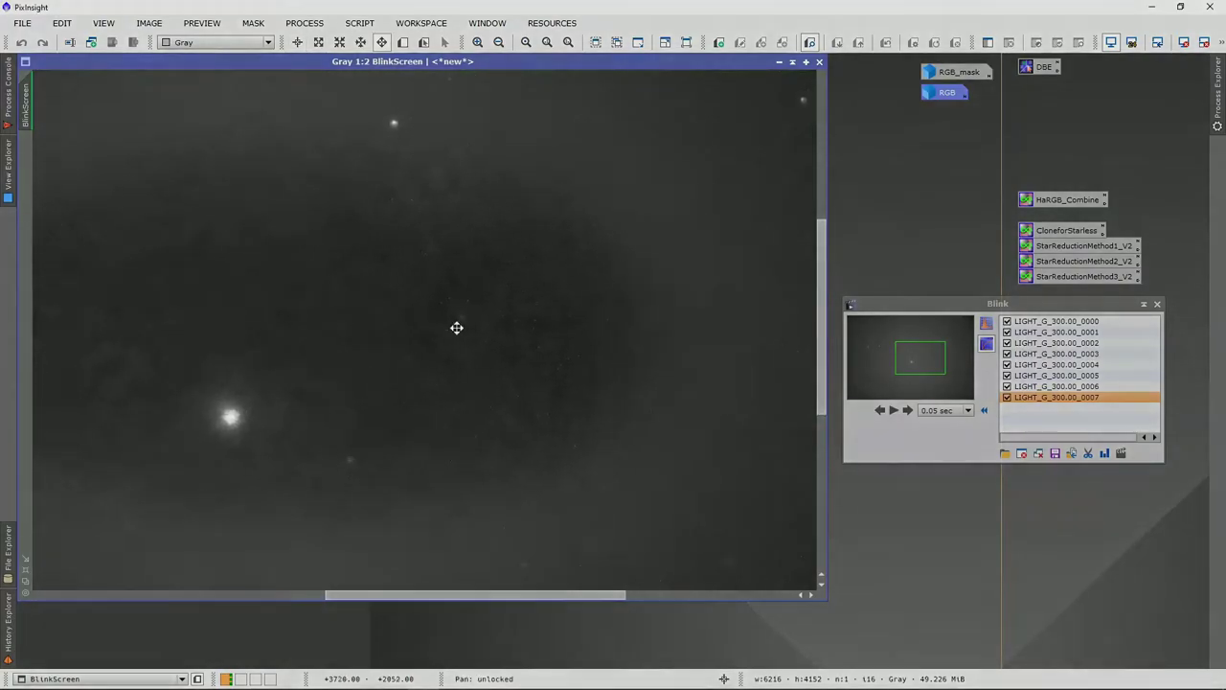